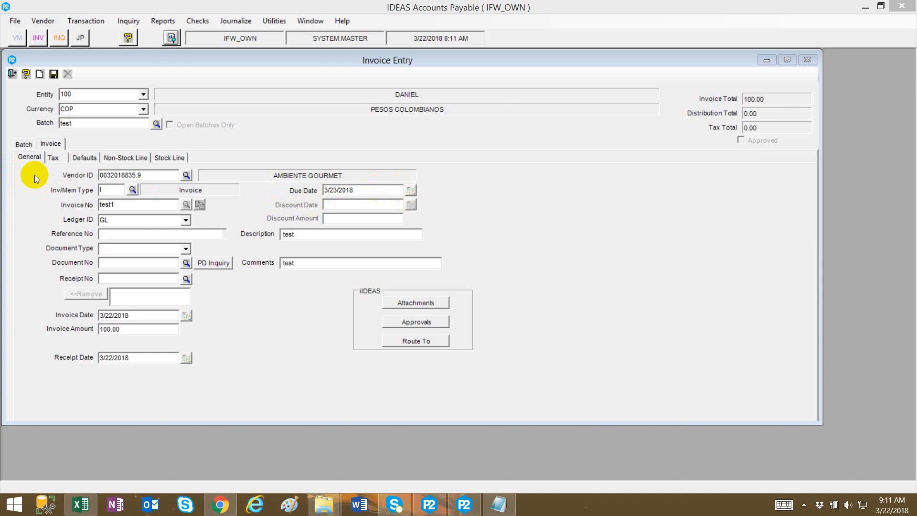
Open the invoice's Defaults section and browse the AP Account options.
left_click(78, 158)
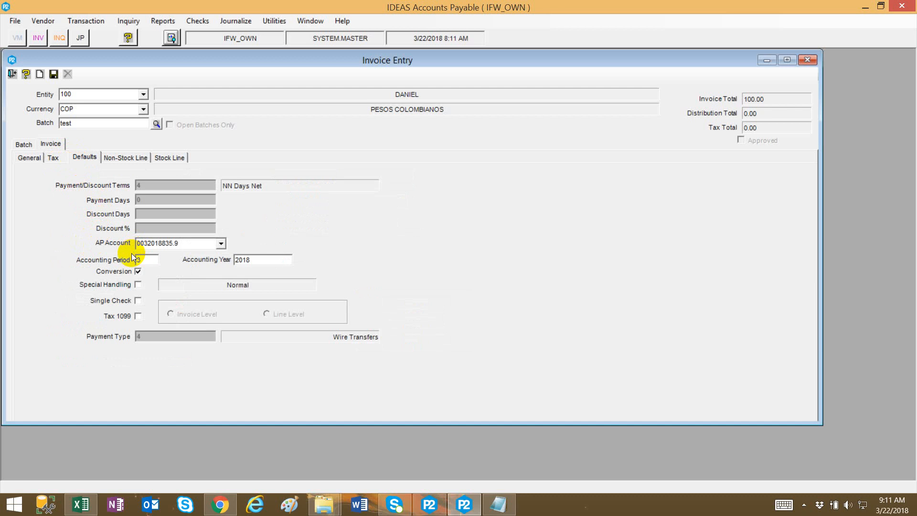
left_click(224, 242)
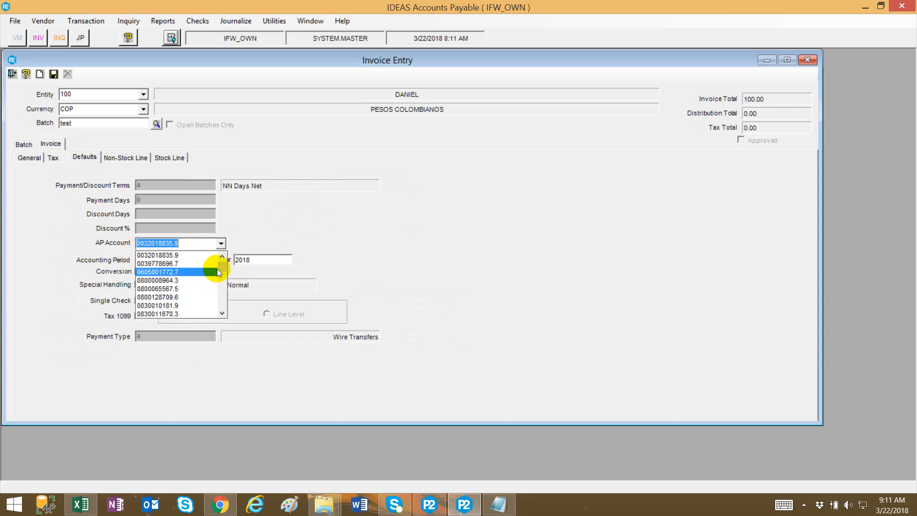
mouse_move(222, 266)
left_mouse_down()
mouse_move(213, 301)
mouse_move(213, 257)
left_mouse_up()
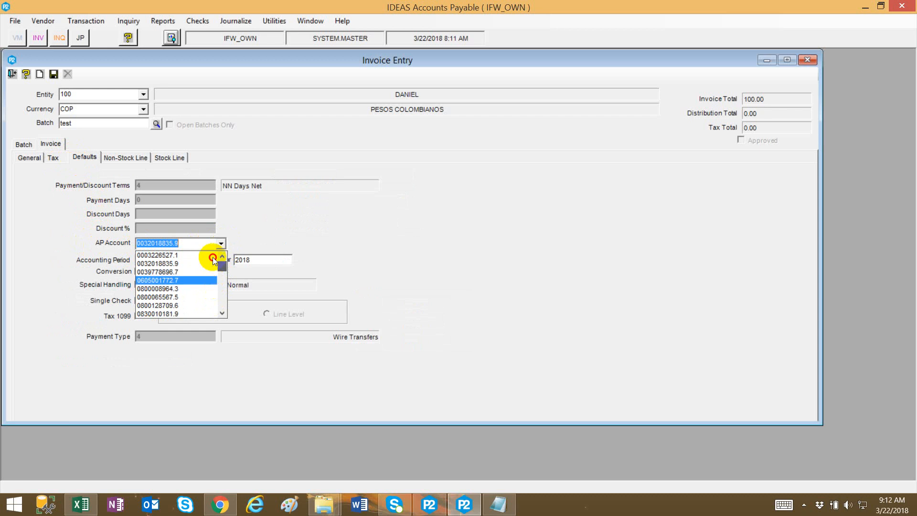
left_click(286, 217)
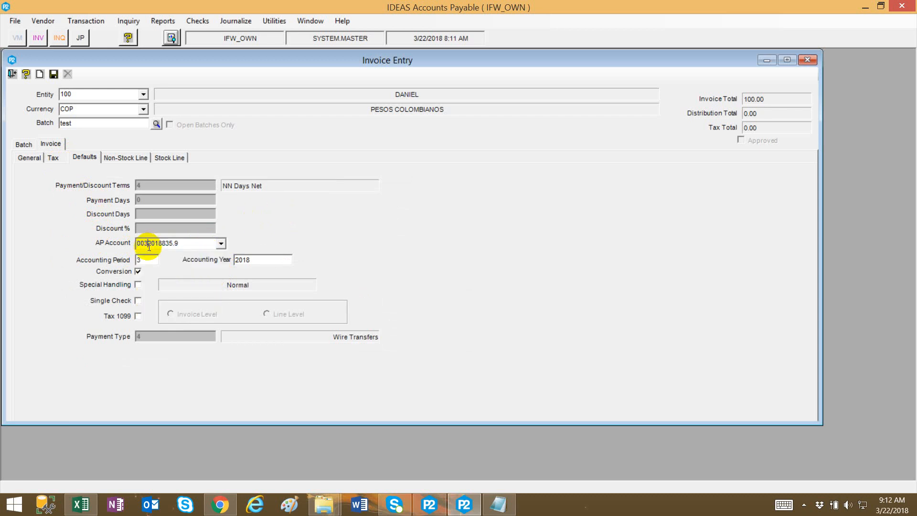
left_click(221, 244)
scroll(205, 282, "down", 5)
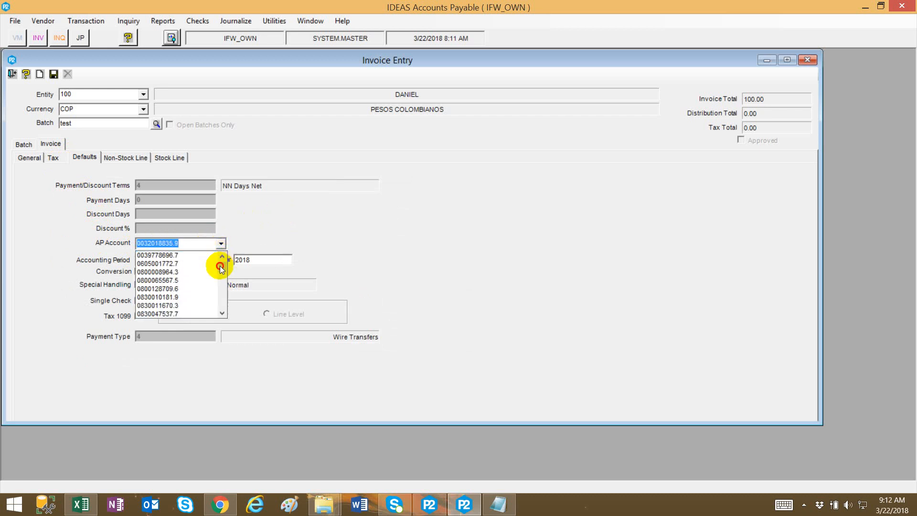
scroll(202, 271, "up", 5)
left_click(297, 187)
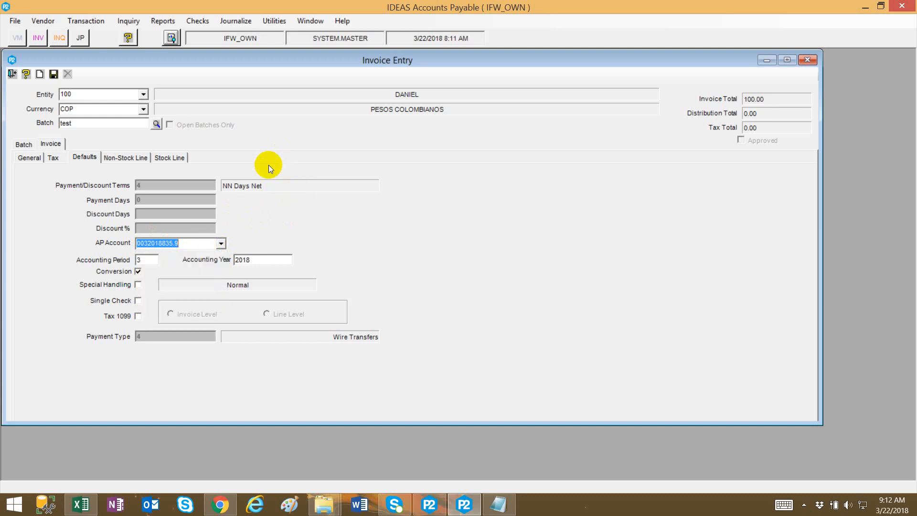
Set the invoice's AP Account to VENDORS by searching the list for vendor.
left_click(171, 239)
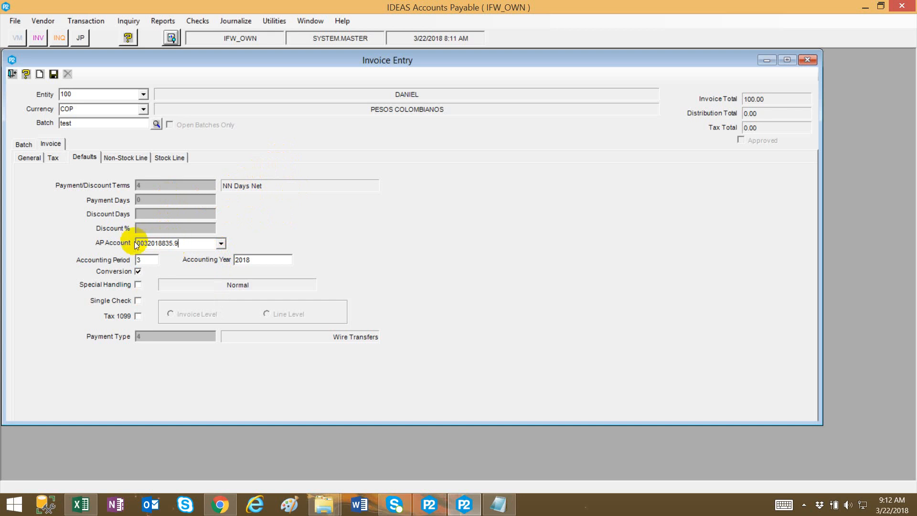
left_click_drag(135, 245, 196, 246)
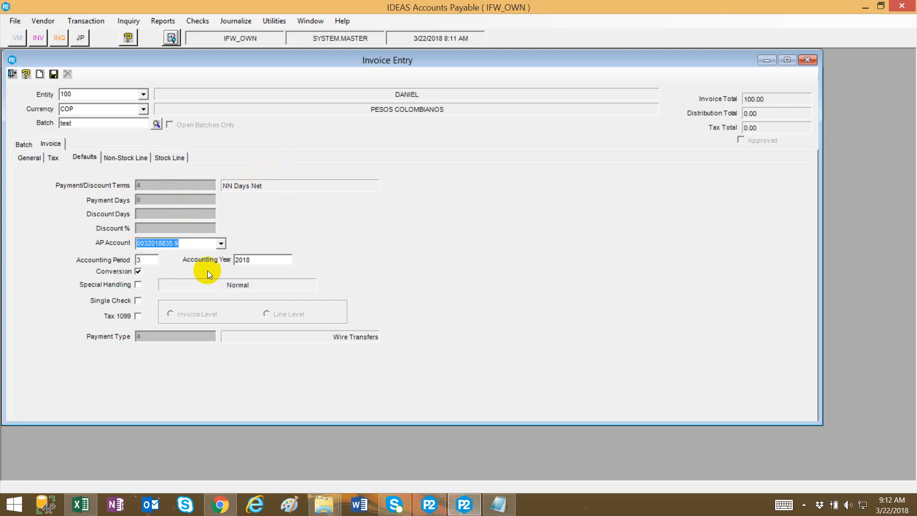
left_click(220, 245)
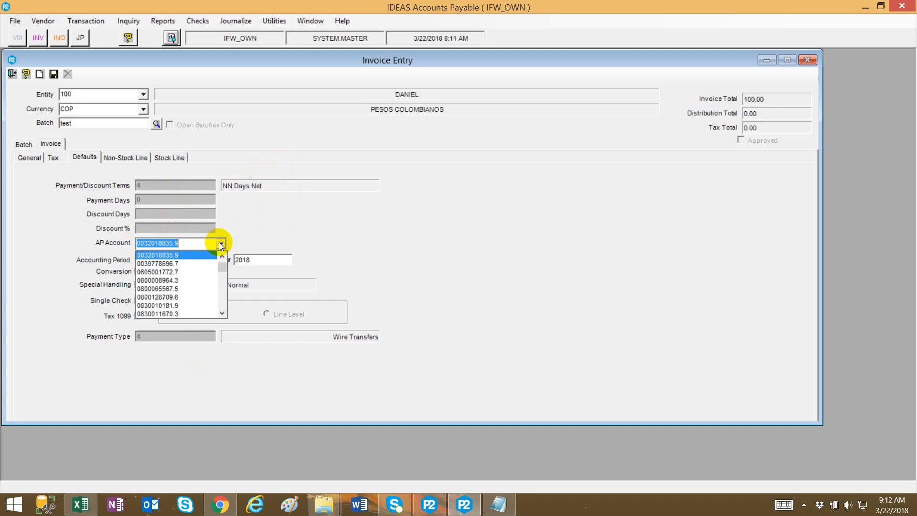
type("ve")
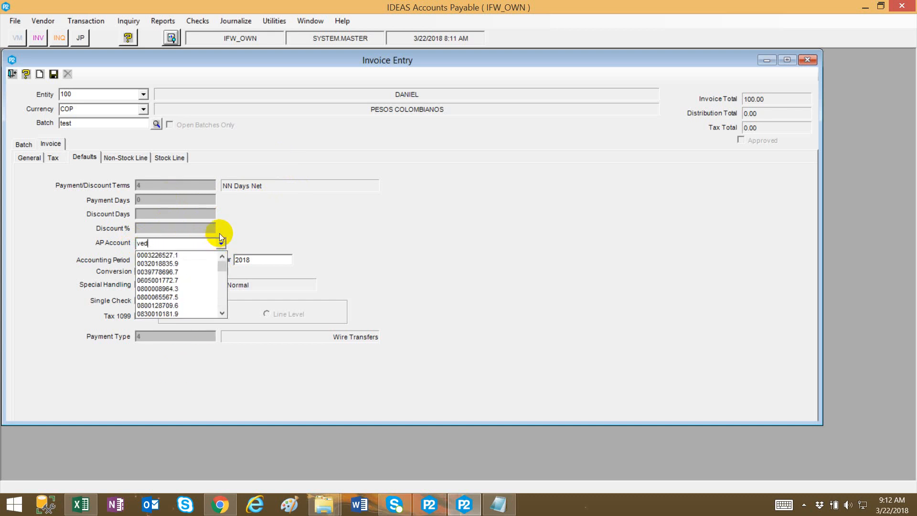
type("ndor")
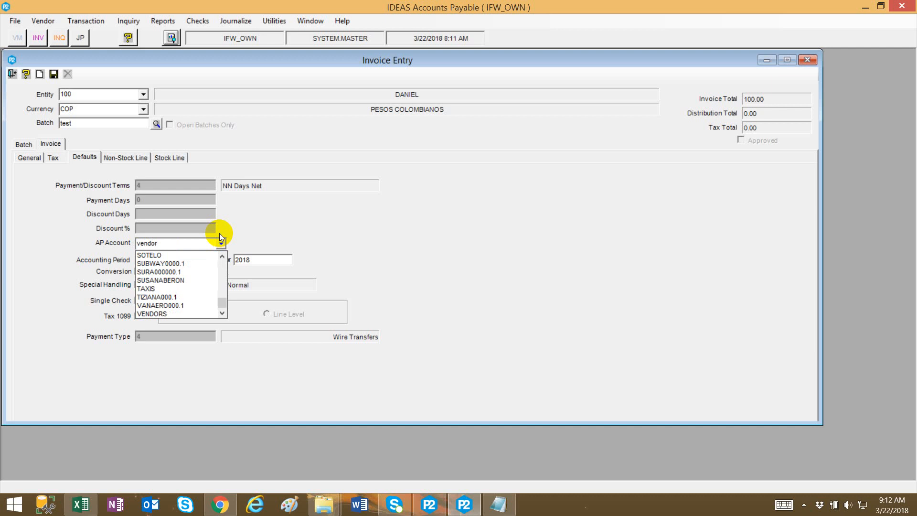
left_click(187, 312)
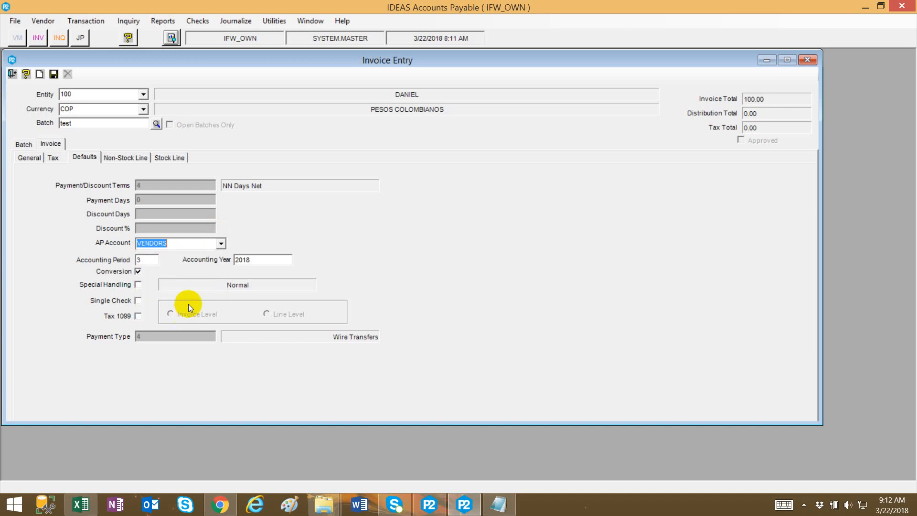
left_click(193, 245)
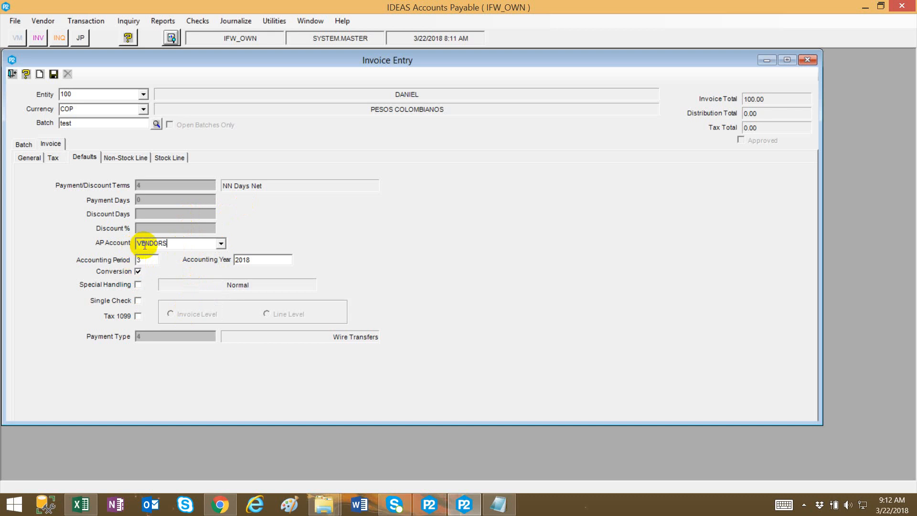
left_click_drag(167, 245, 25, 219)
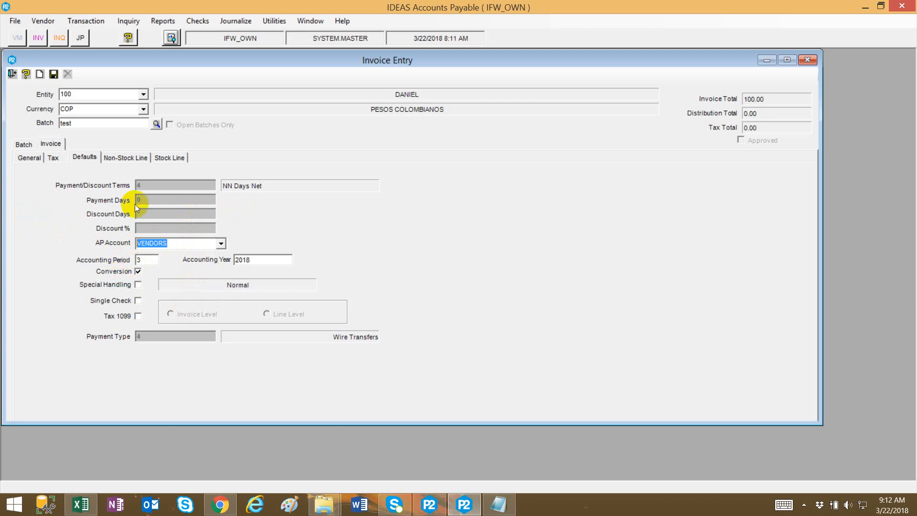
Open the Account Codes table for the GL ledger and inspect the VENDORS code's account segments, then close it.
left_click(276, 23)
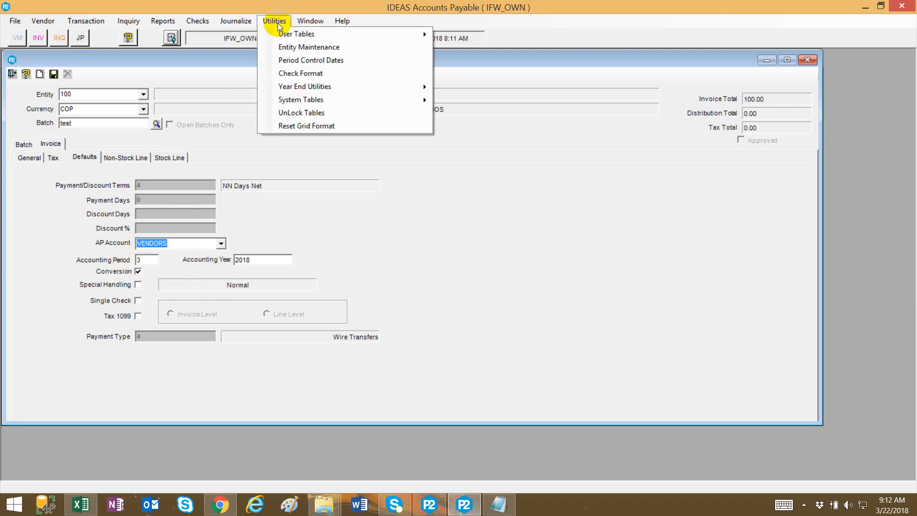
mouse_move(280, 33)
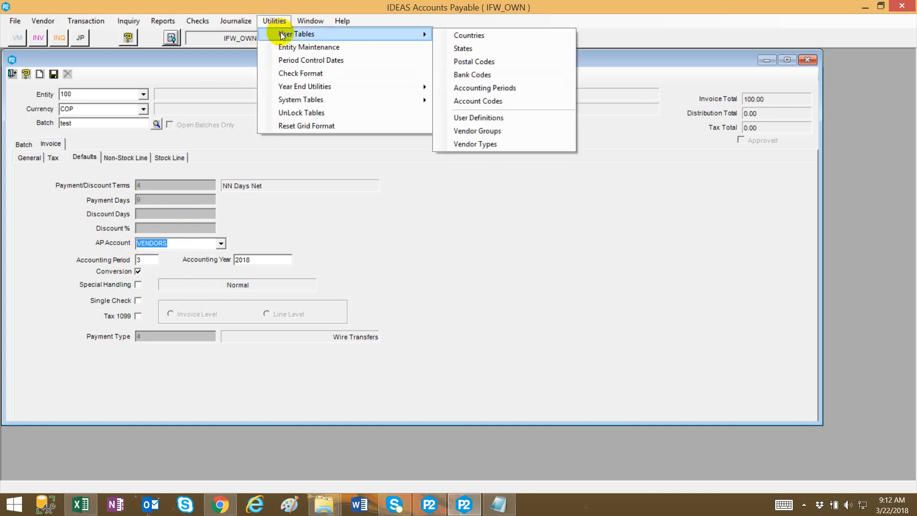
left_click(534, 102)
left_click(140, 105)
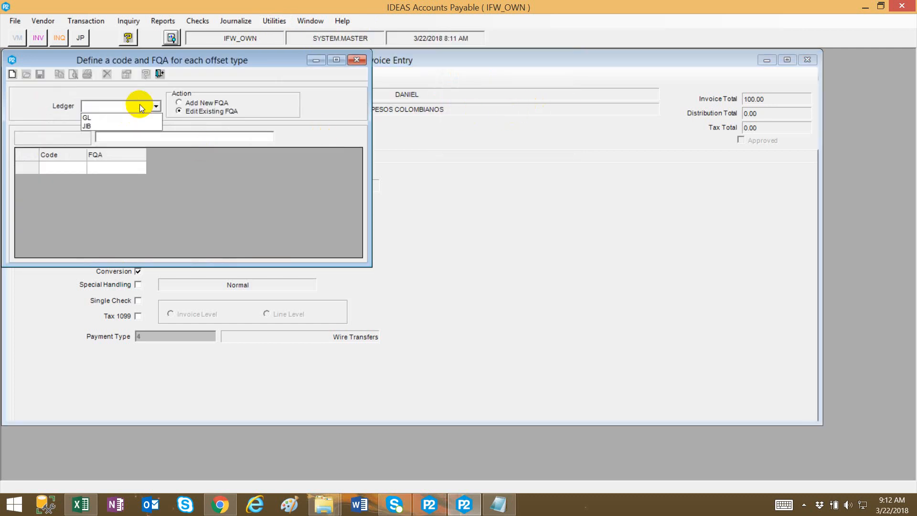
left_click(139, 114)
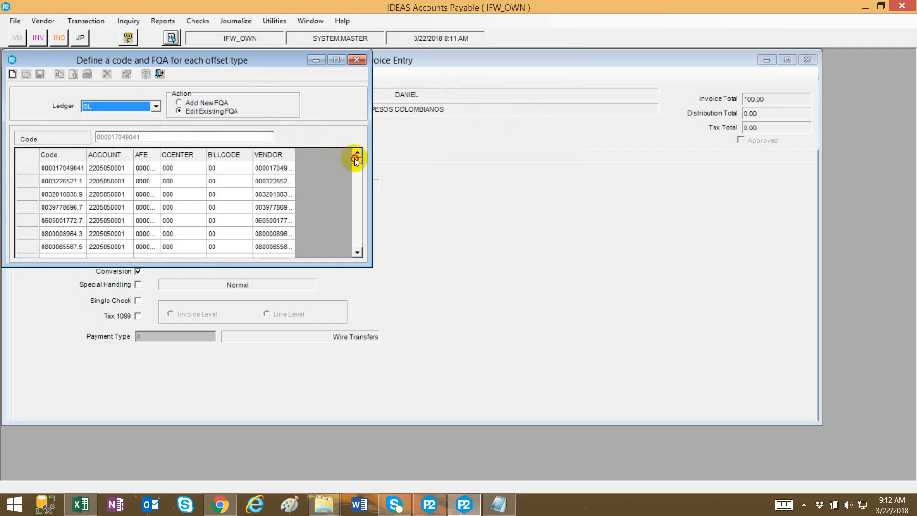
scroll(332, 230, "down", 15)
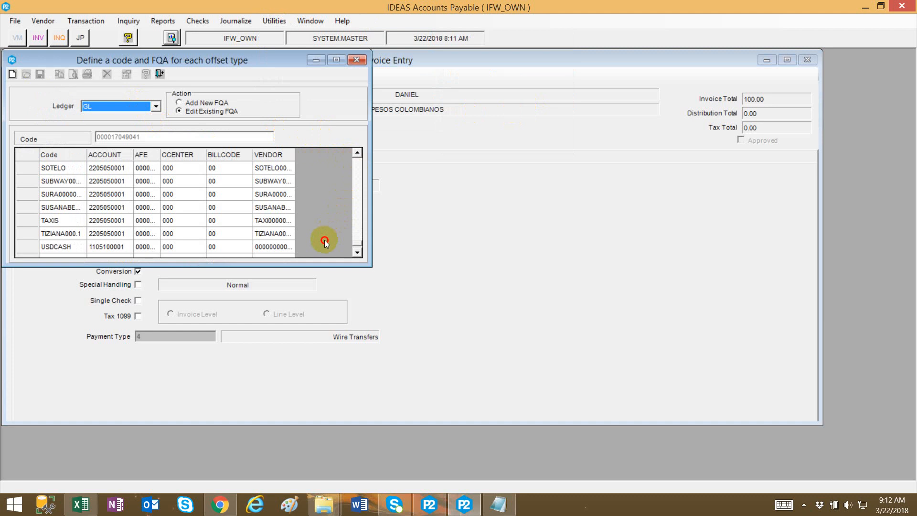
scroll(325, 243, "down", 1)
left_click(118, 253)
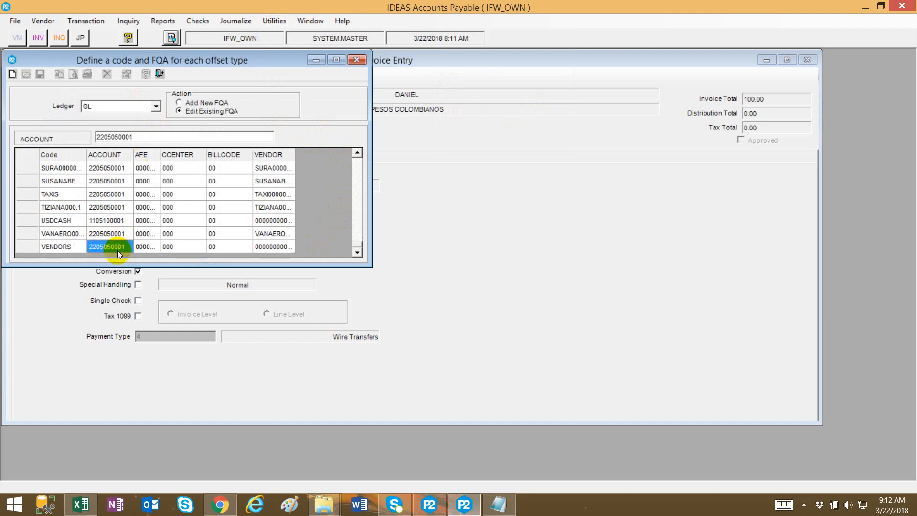
left_click(154, 246)
left_click(177, 246)
left_click(217, 245)
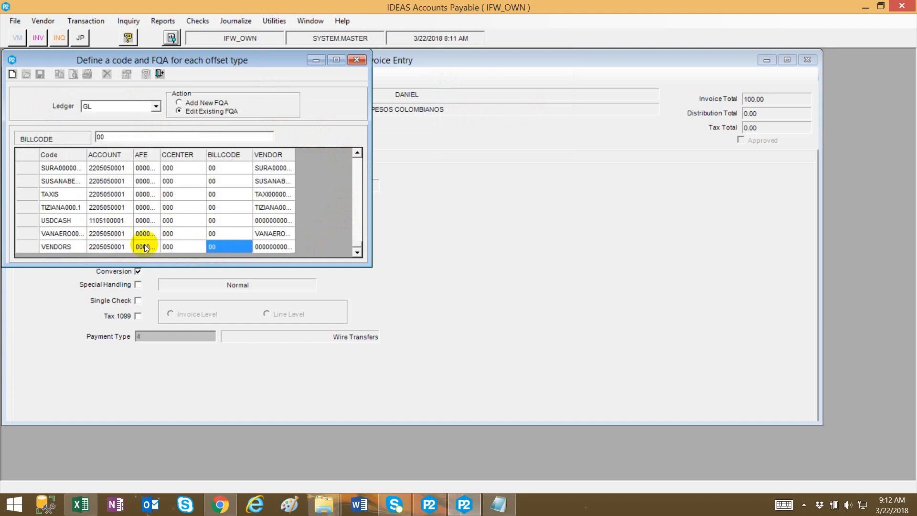
left_click(103, 252)
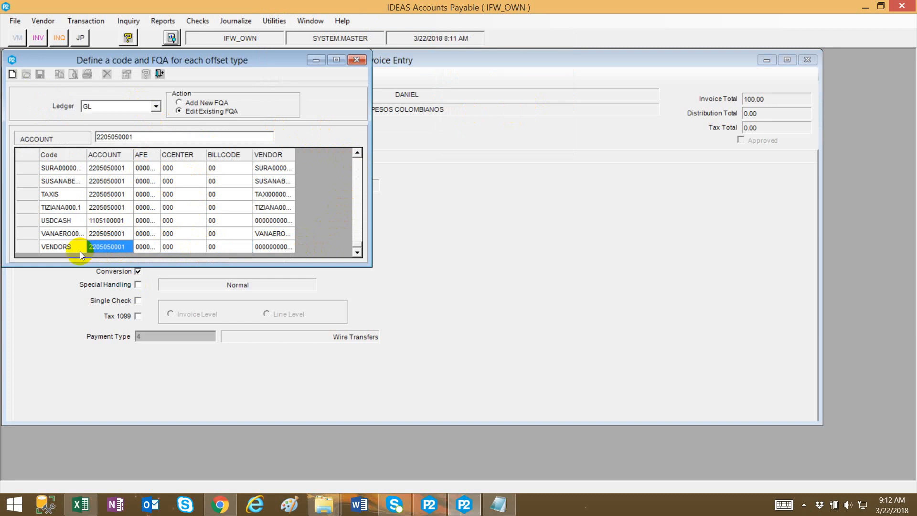
left_click(350, 62)
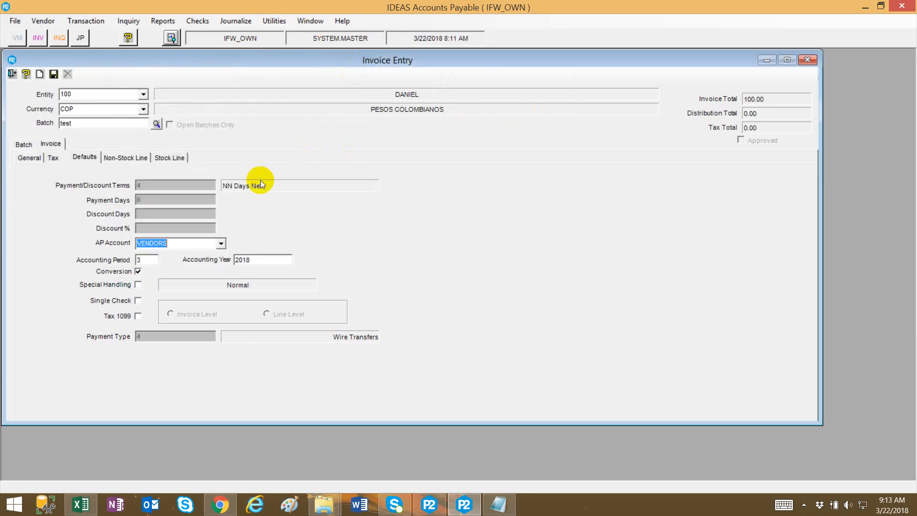
Review the invoice's Tax, General and Defaults sections and the AP Account list again.
left_click(178, 242)
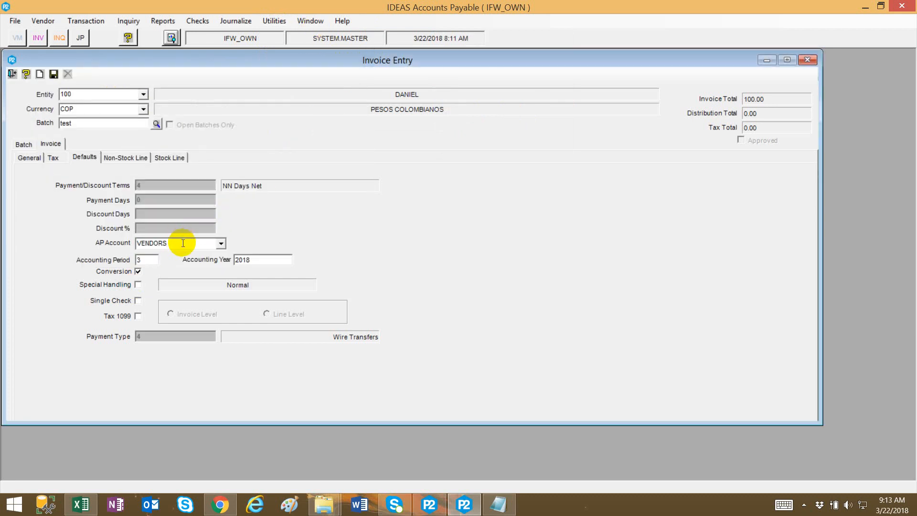
left_click(51, 159)
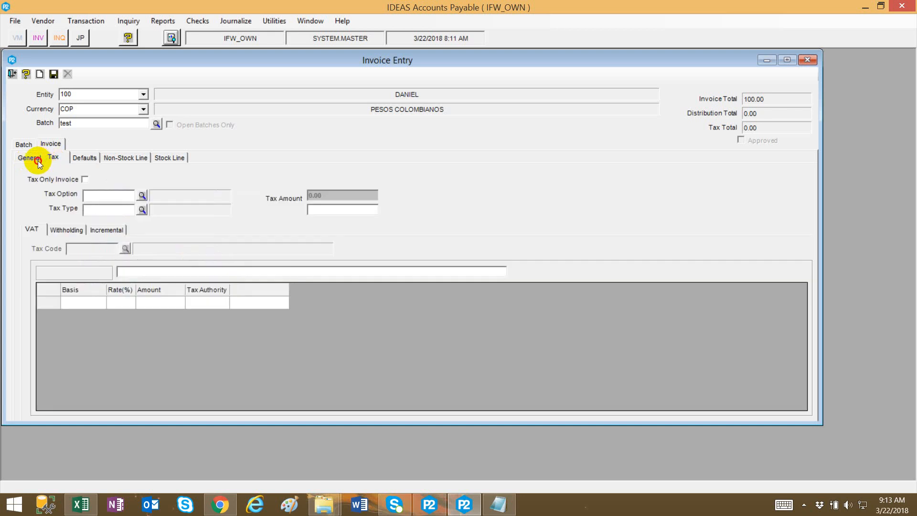
left_click(38, 162)
left_click(83, 159)
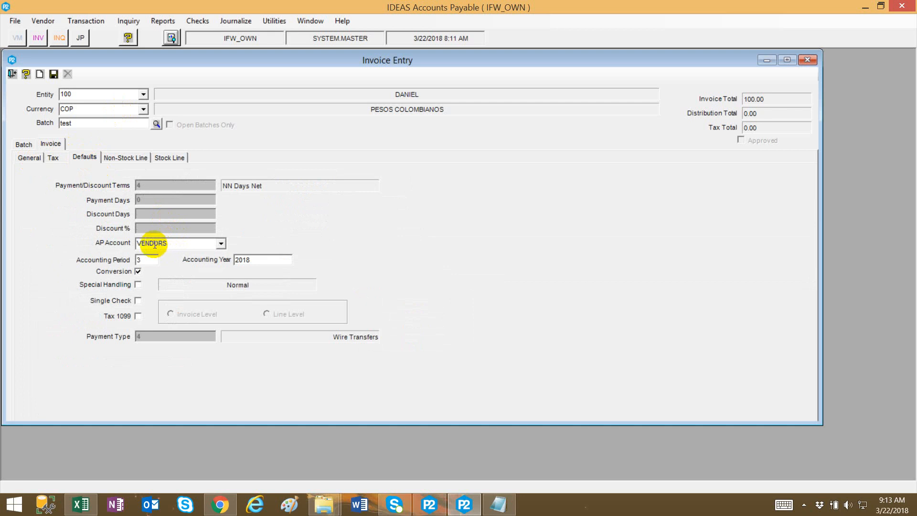
left_click(223, 244)
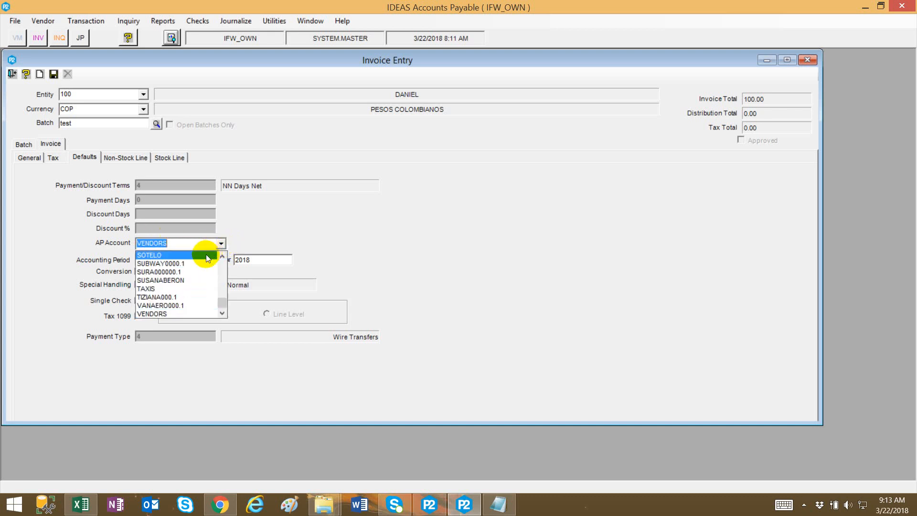
left_click(317, 202)
left_click(220, 244)
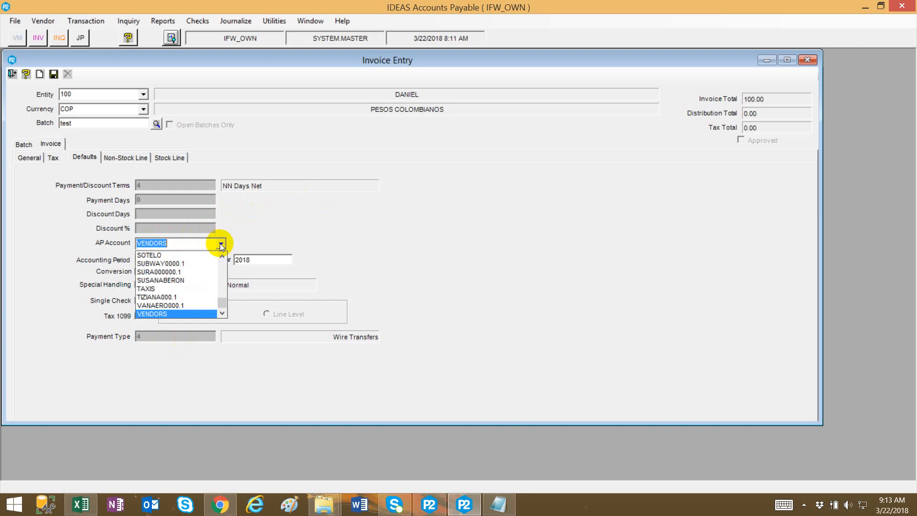
left_click(221, 244)
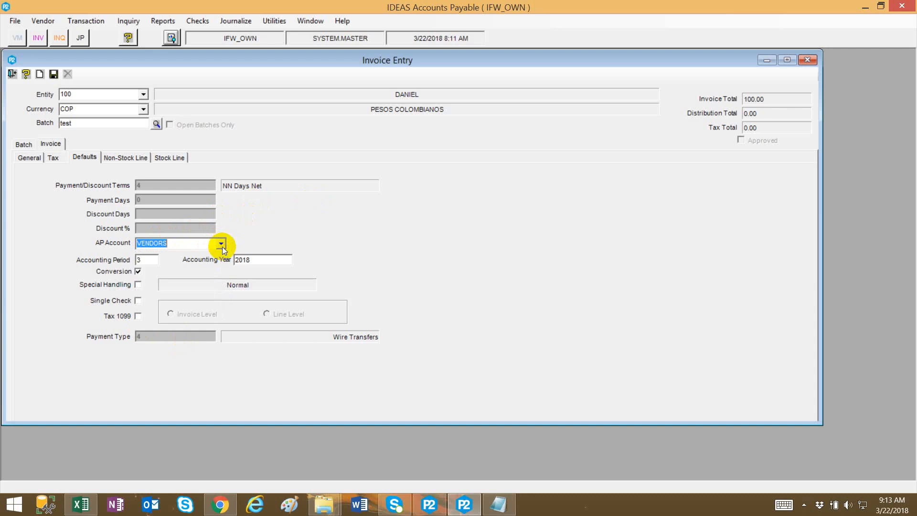
left_click(173, 243)
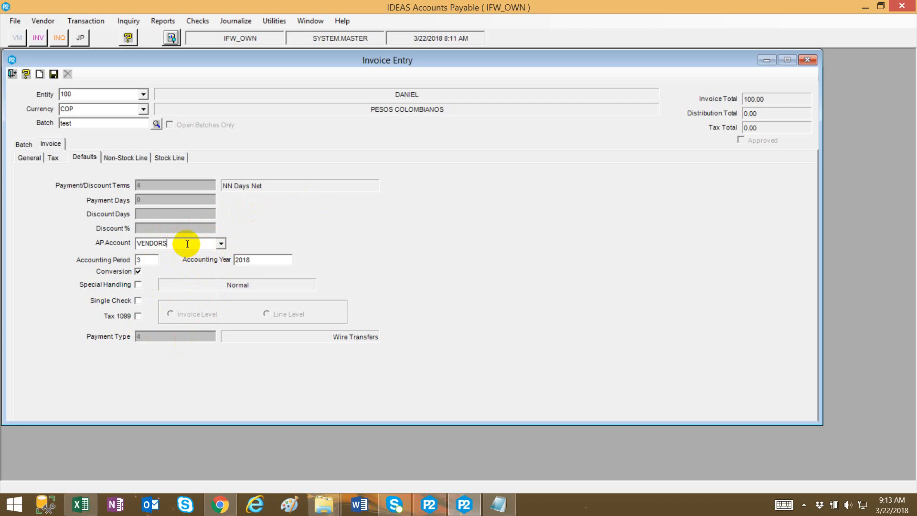
Open Entity Maintenance for entity 100 and review the AP accounts under Account Defaults for COP currency.
left_click(279, 23)
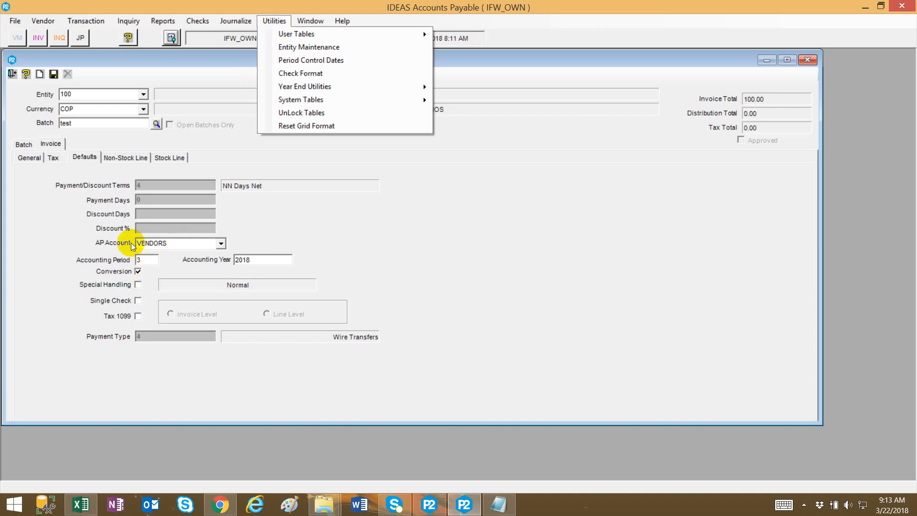
left_click(321, 49)
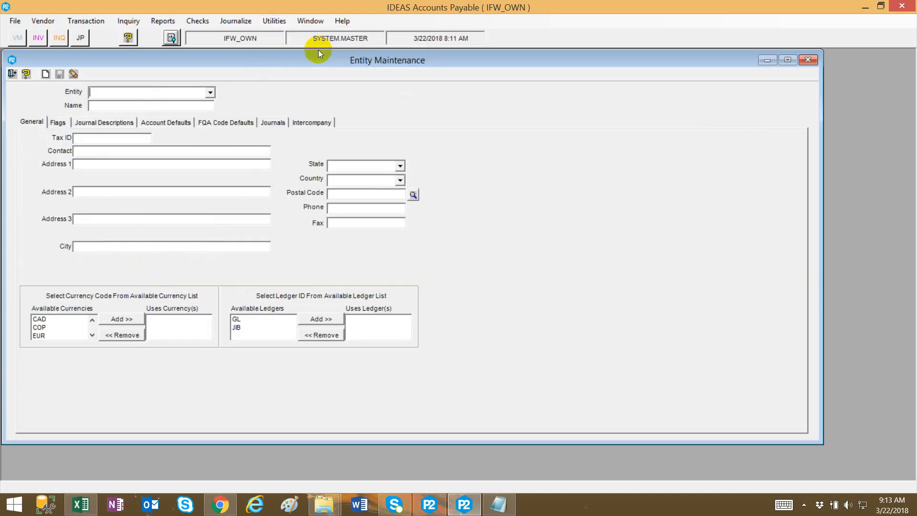
left_click(210, 94)
left_click(198, 104)
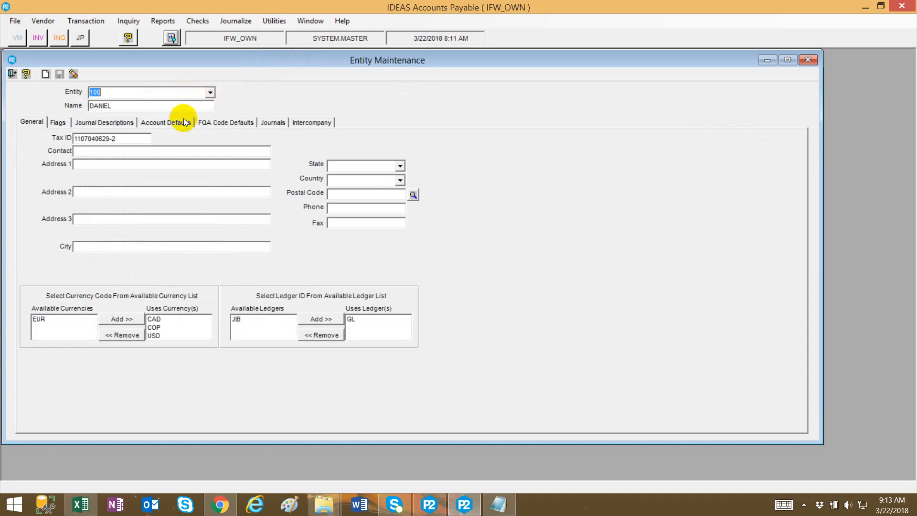
left_click(171, 123)
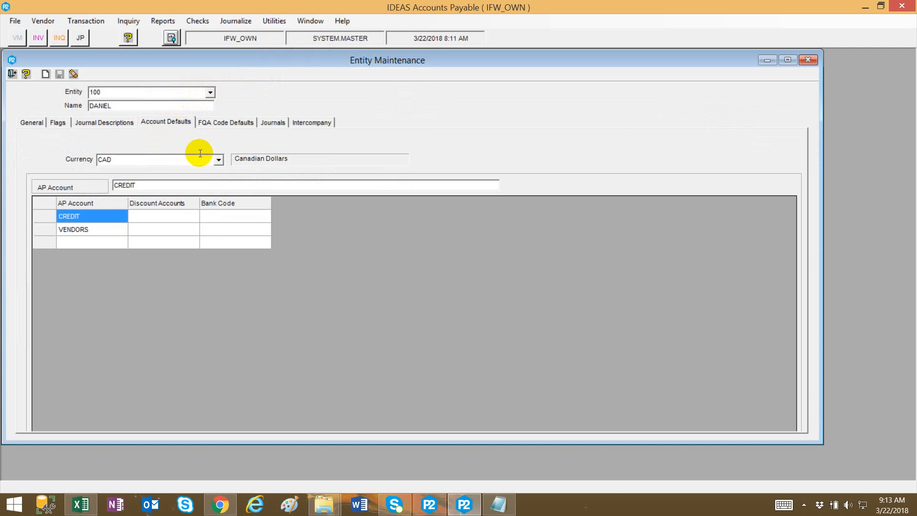
left_click(218, 160)
left_click(204, 180)
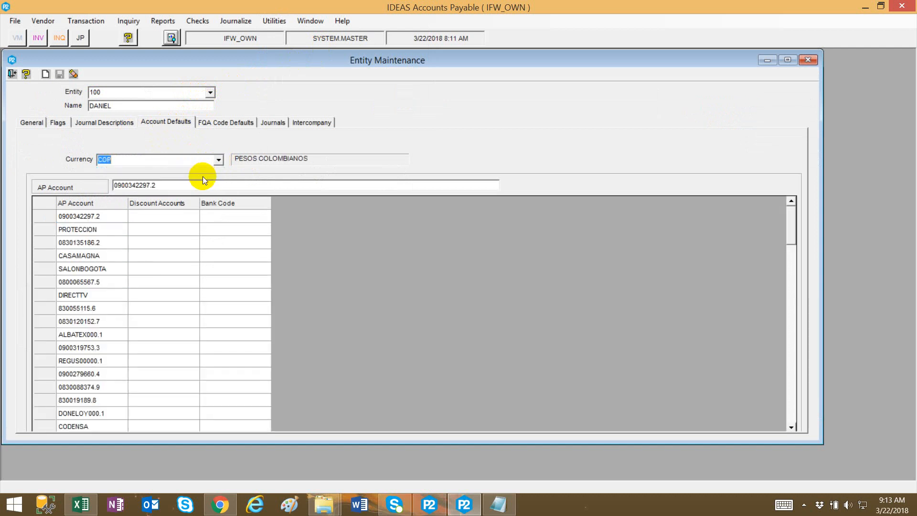
left_click(96, 255)
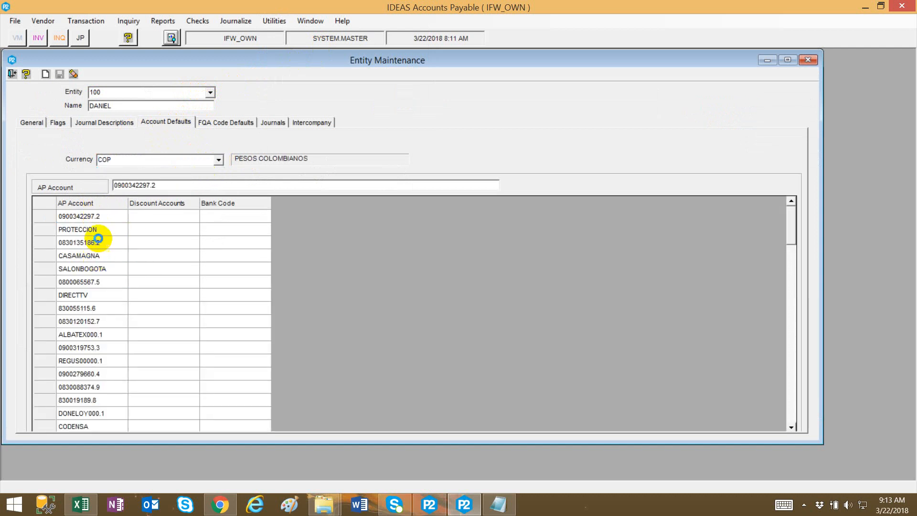
Scroll through the entity's COP AP account defaults list and select the VENDORS account row.
scroll(101, 256, "down", 15)
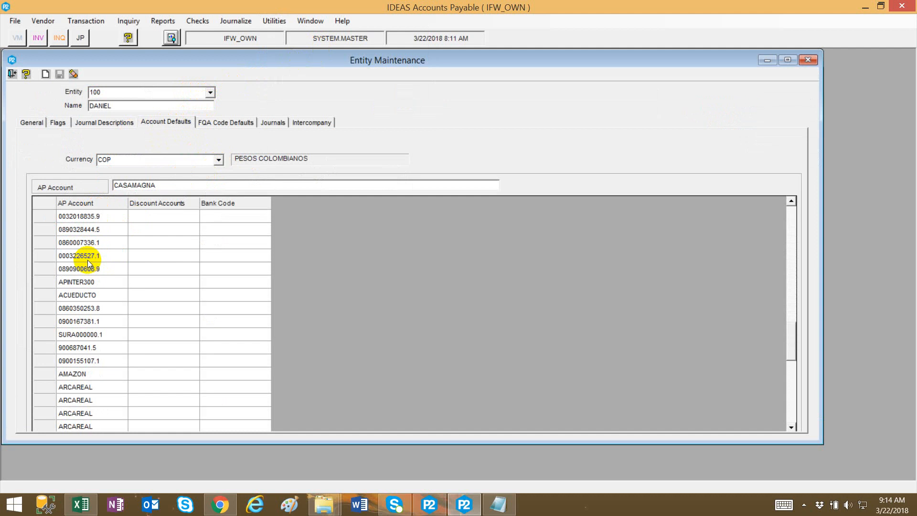
scroll(87, 266, "down", 5)
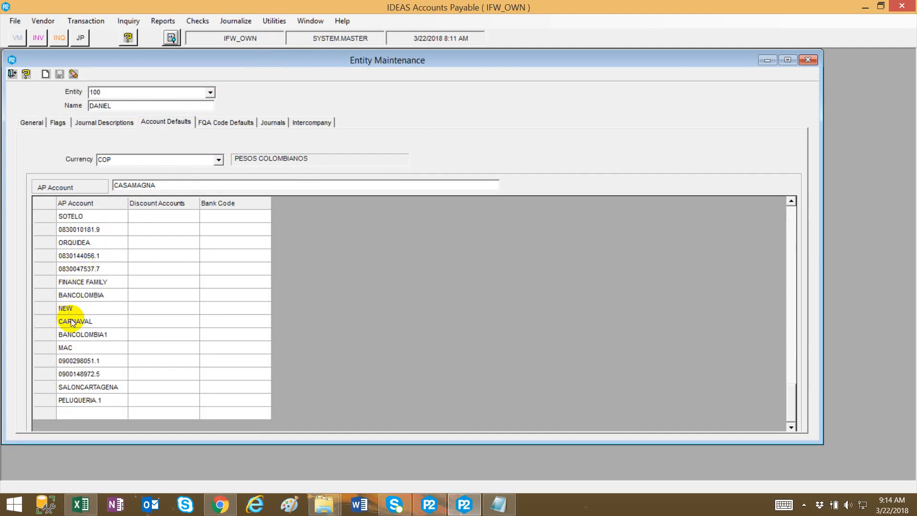
left_click(103, 203)
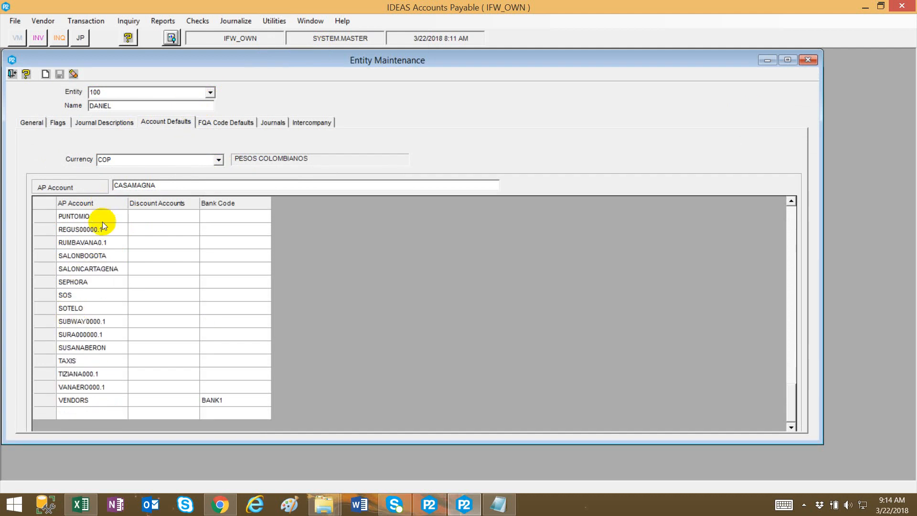
left_click(89, 400)
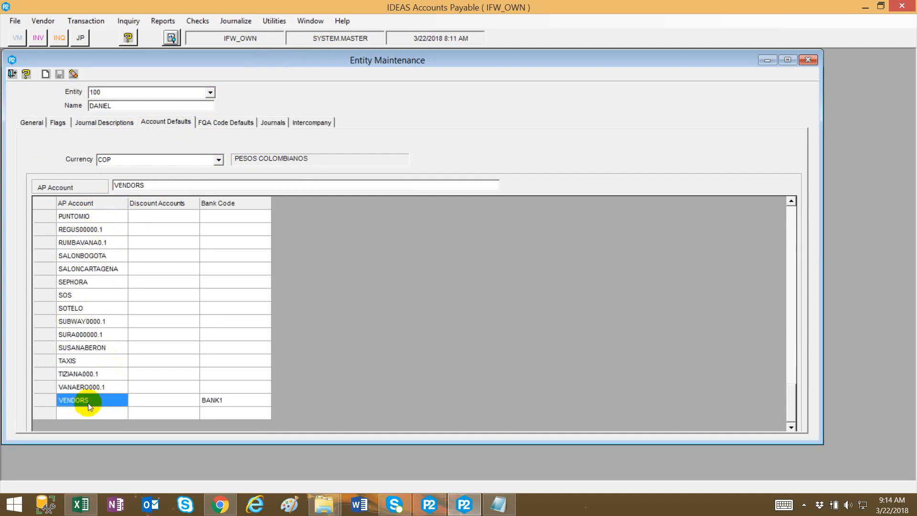
scroll(113, 279, "up", 4)
scroll(108, 280, "down", 4)
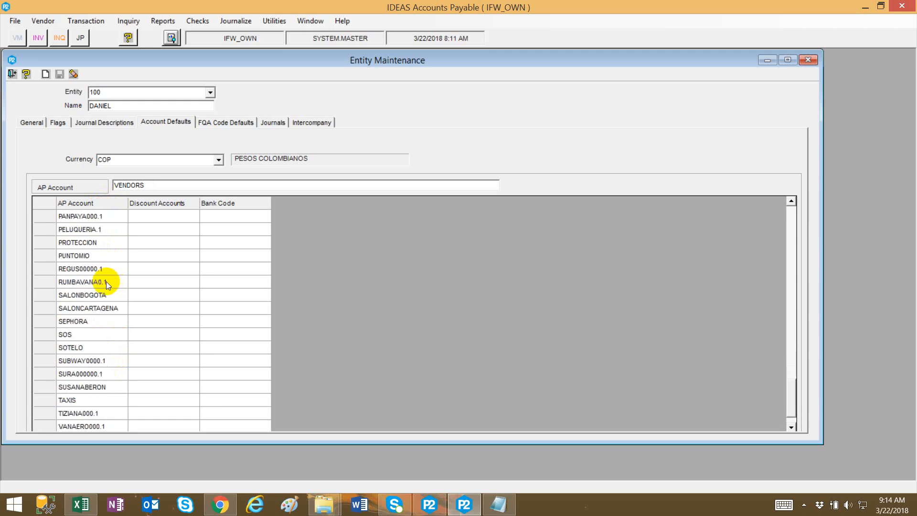
scroll(103, 286, "up", 15)
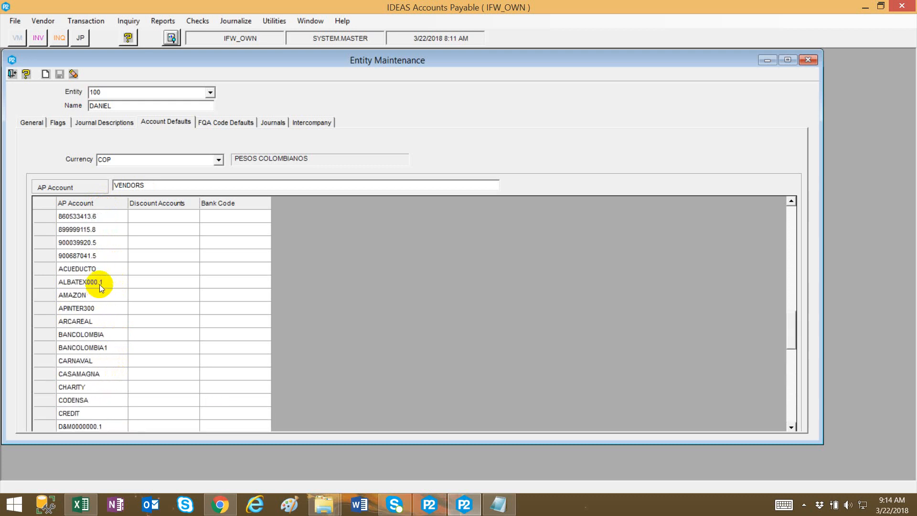
scroll(96, 273, "up", 10)
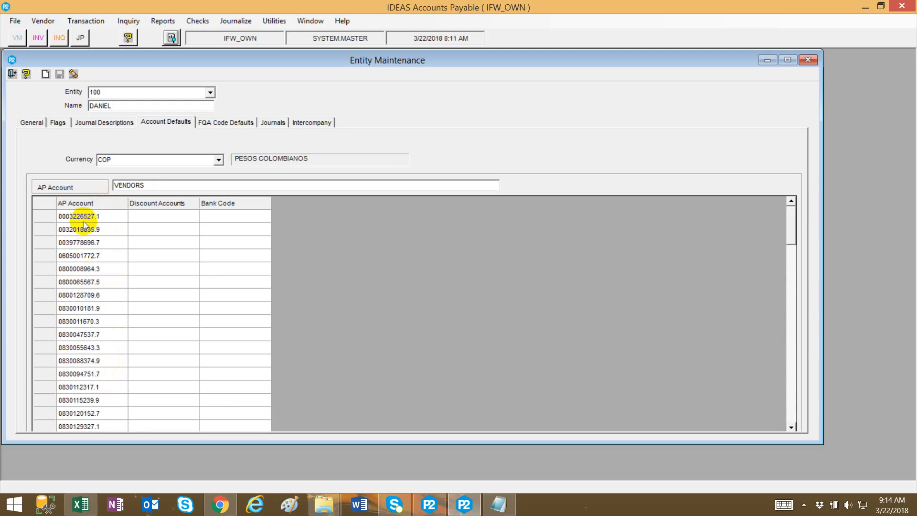
scroll(81, 230, "down", 7)
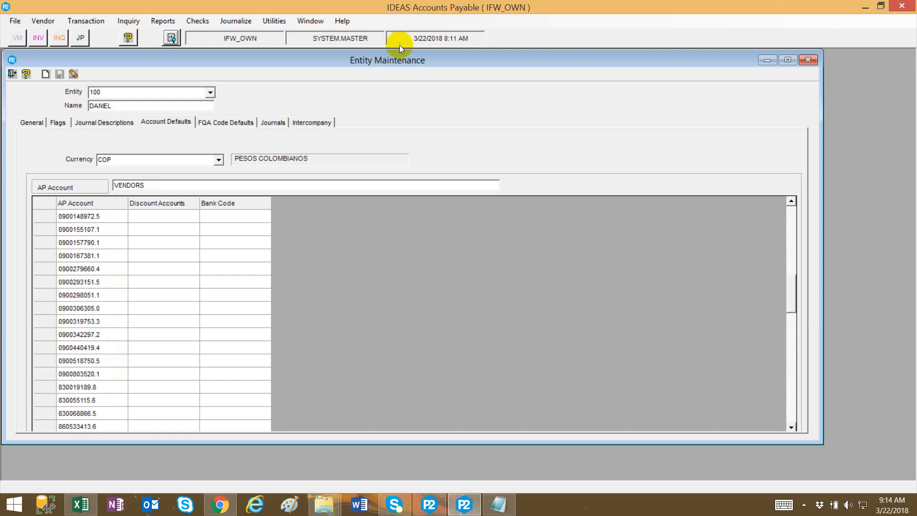
left_click_drag(381, 61, 724, 48)
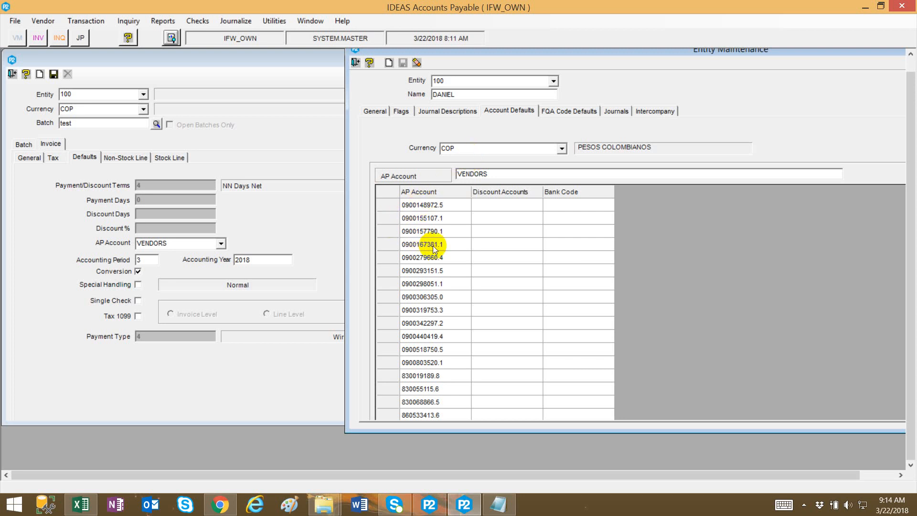
right_click(392, 232)
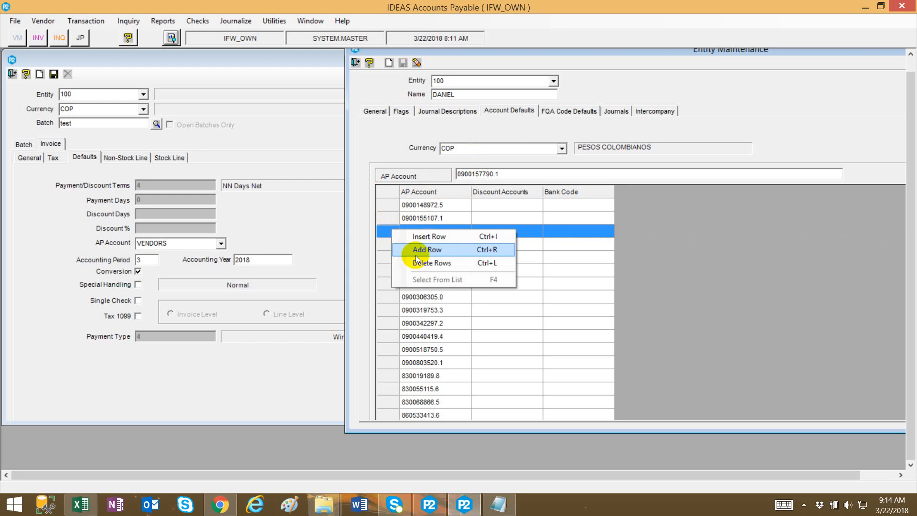
left_click(380, 259)
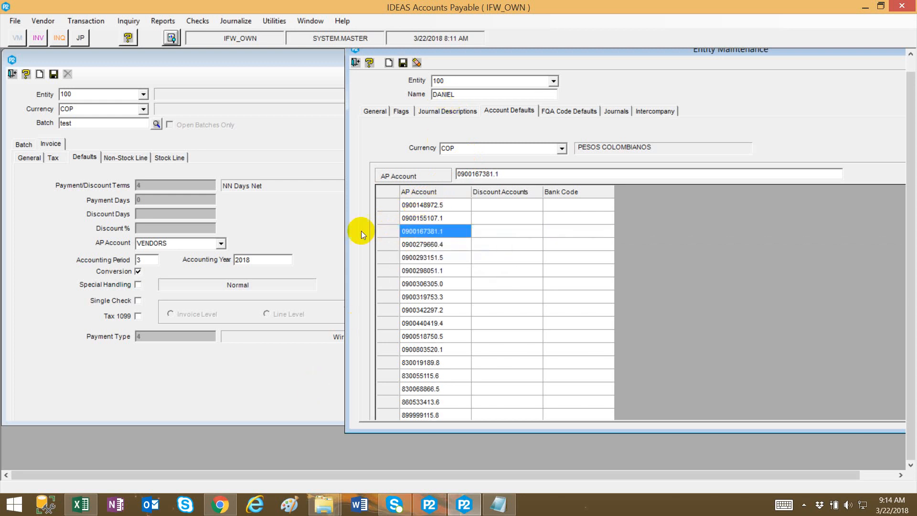
left_click(403, 63)
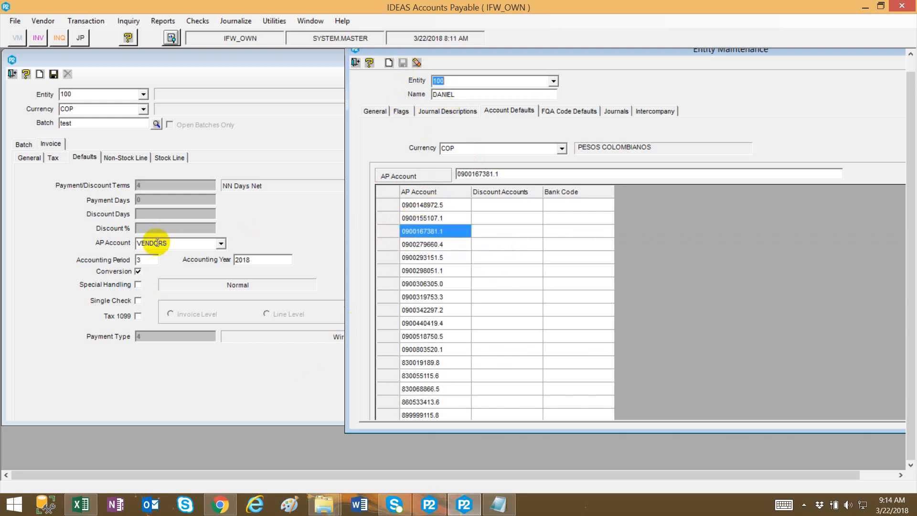
left_click(357, 60)
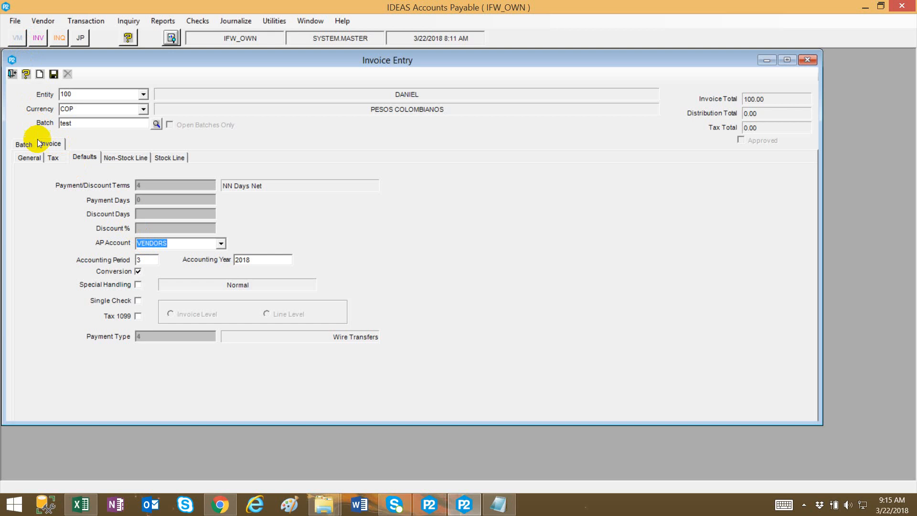
Copy the invoice's vendor ID and load that vendor in Vendor Maintenance.
left_click(41, 157)
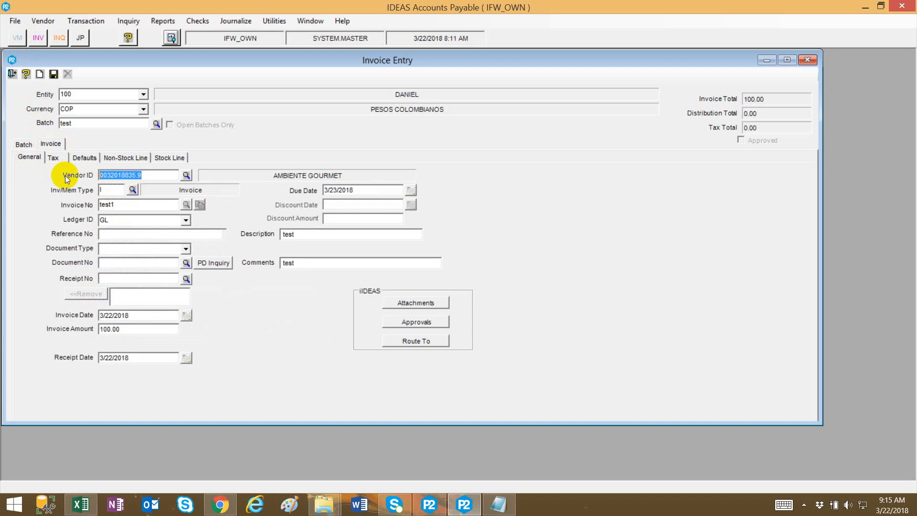
right_click(111, 174)
left_click(139, 208)
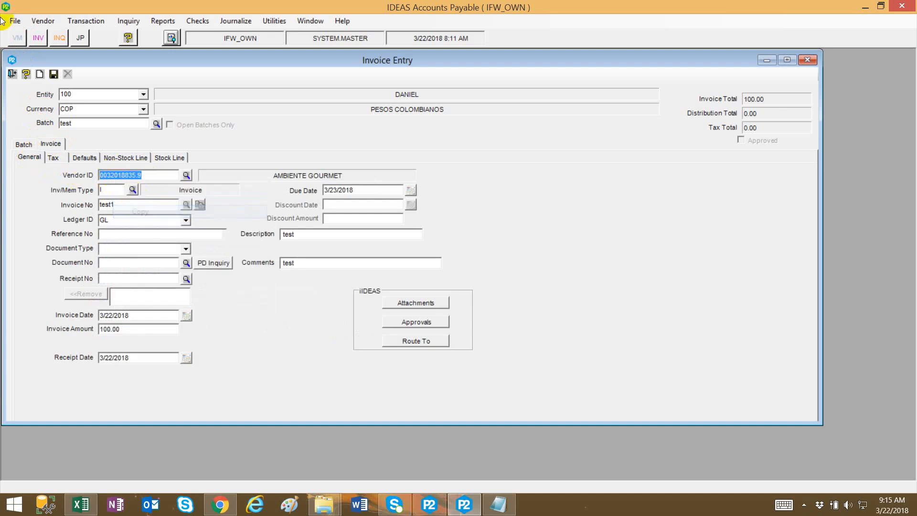
left_click(13, 40)
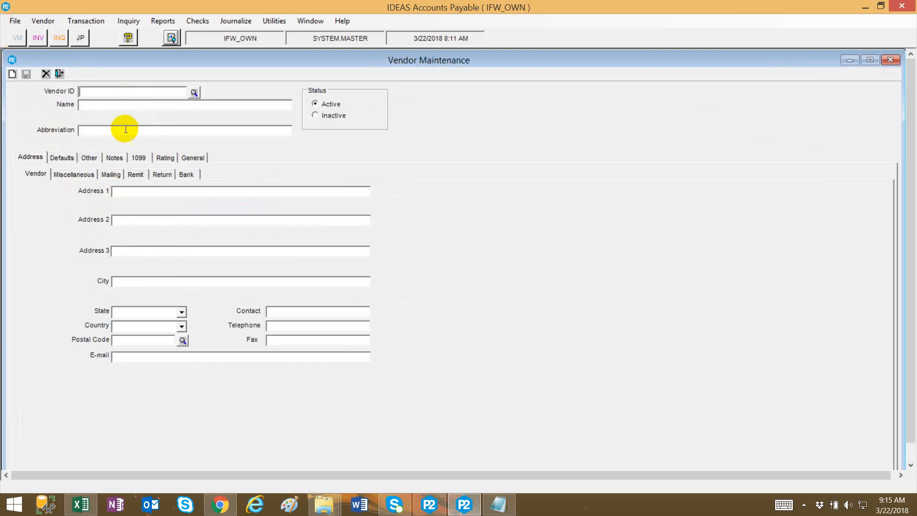
key("ctrl+v")
key("Tab")
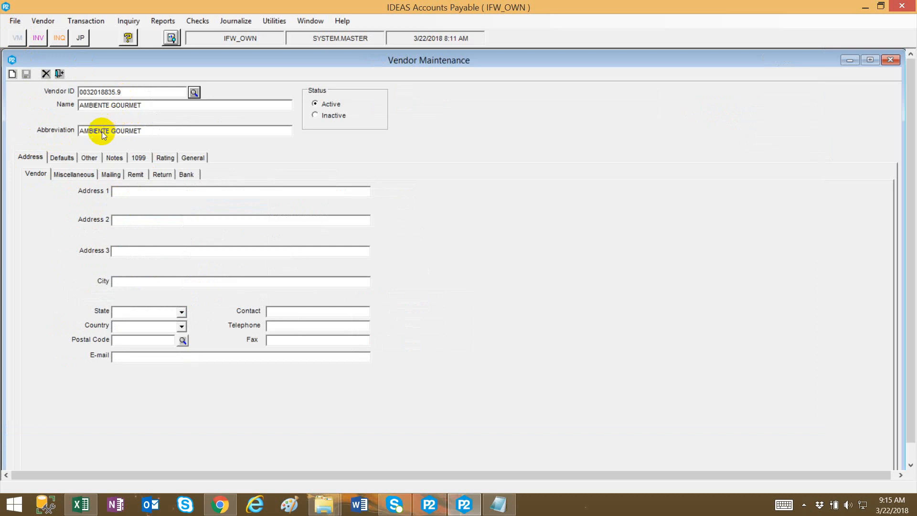
Inspect the vendor's default entity, currency and AP account, widening the AP Account column, then minimize the window.
left_click(73, 157)
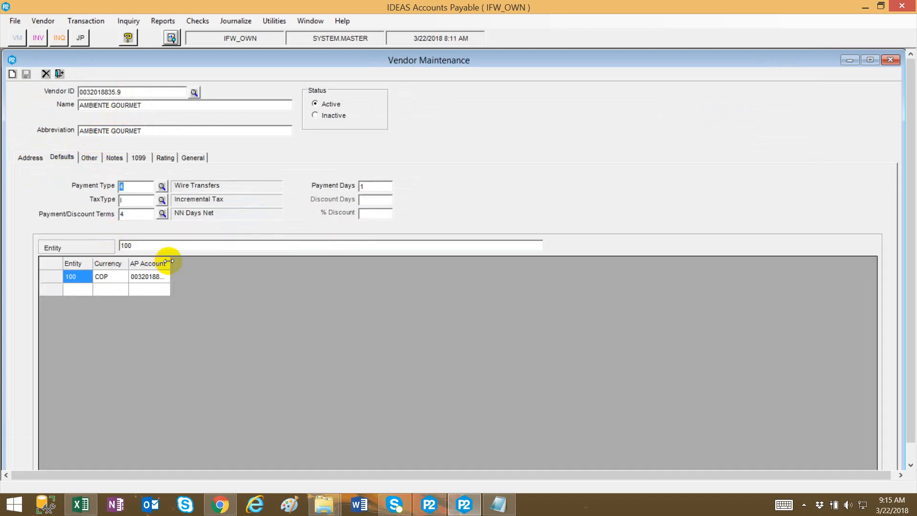
left_click_drag(168, 263, 200, 263)
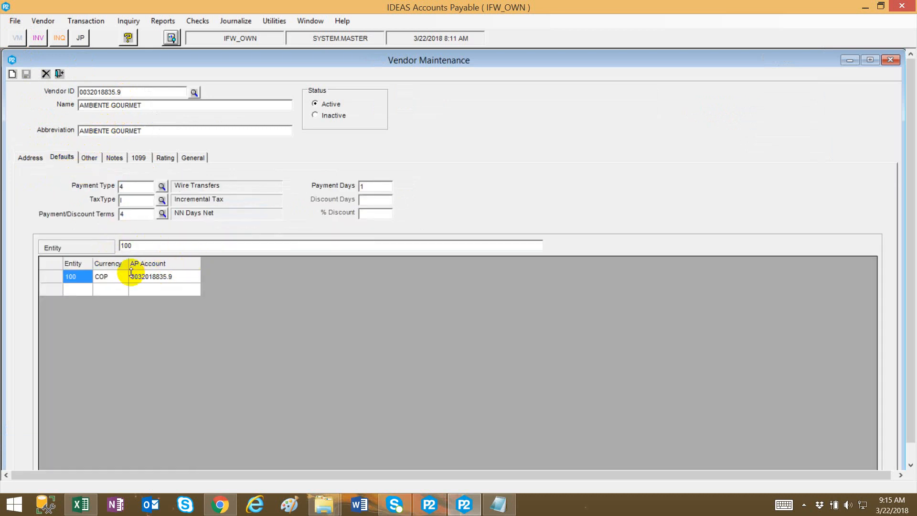
left_click(103, 281)
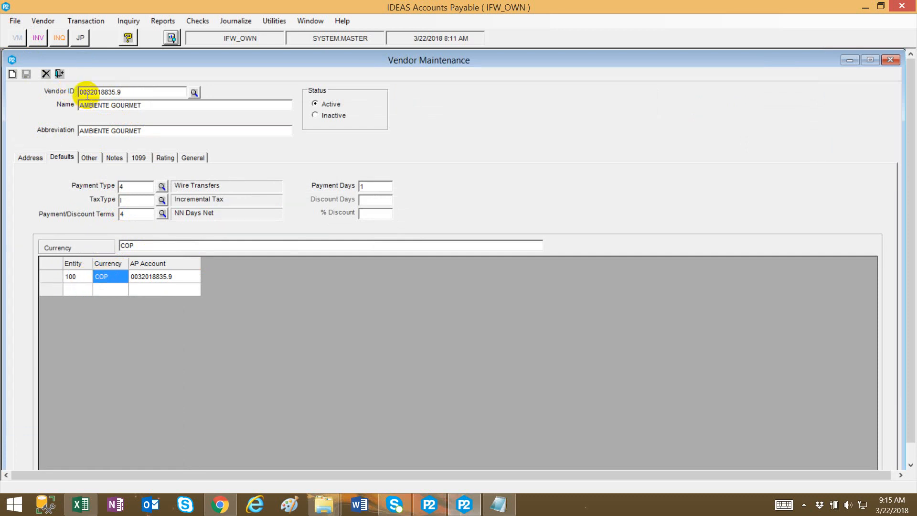
left_click(140, 276)
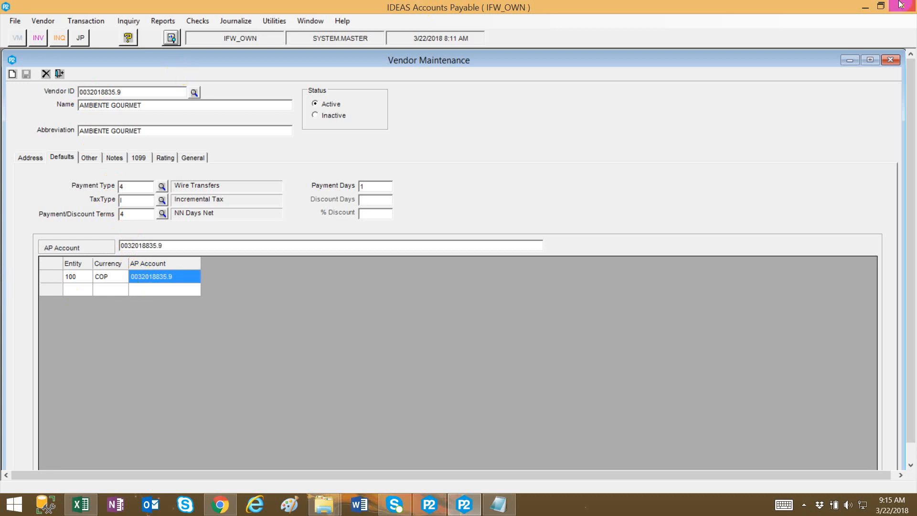
left_click(850, 59)
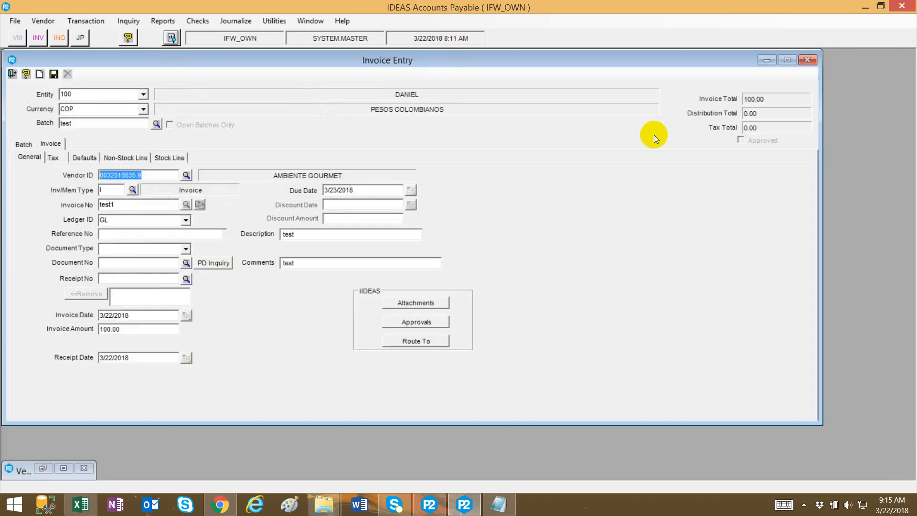
left_click(82, 157)
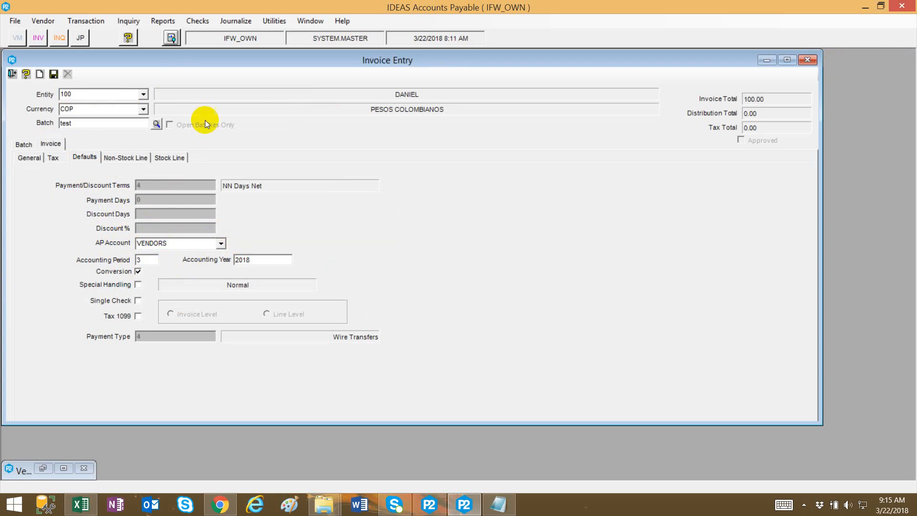
left_click(275, 21)
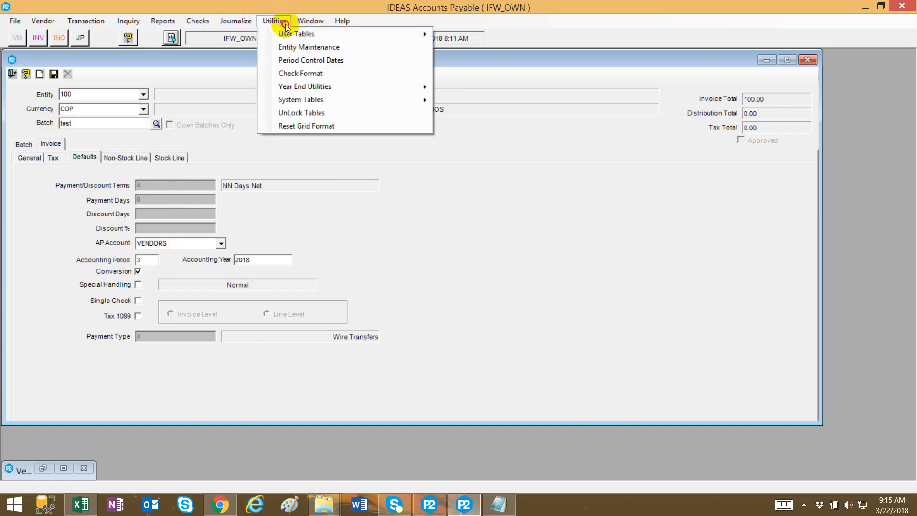
left_click(228, 354)
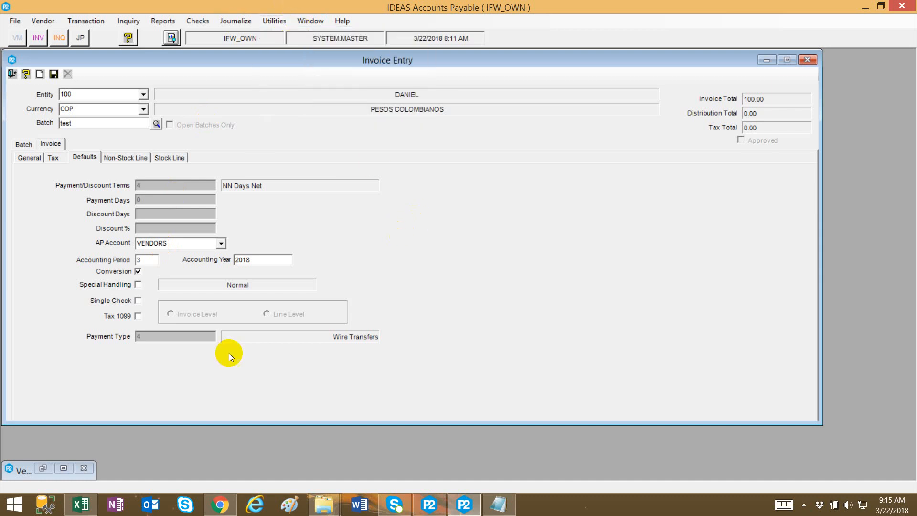
left_click(43, 468)
left_click(850, 60)
Open the Aged Open Payables report, enable sub-total by AP Account, add the VENDORS account, then close it.
left_click(162, 21)
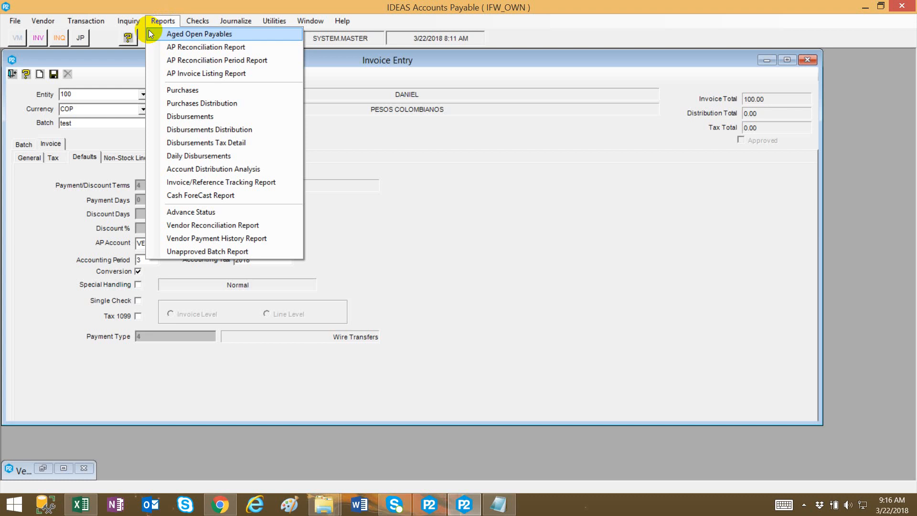
left_click(173, 34)
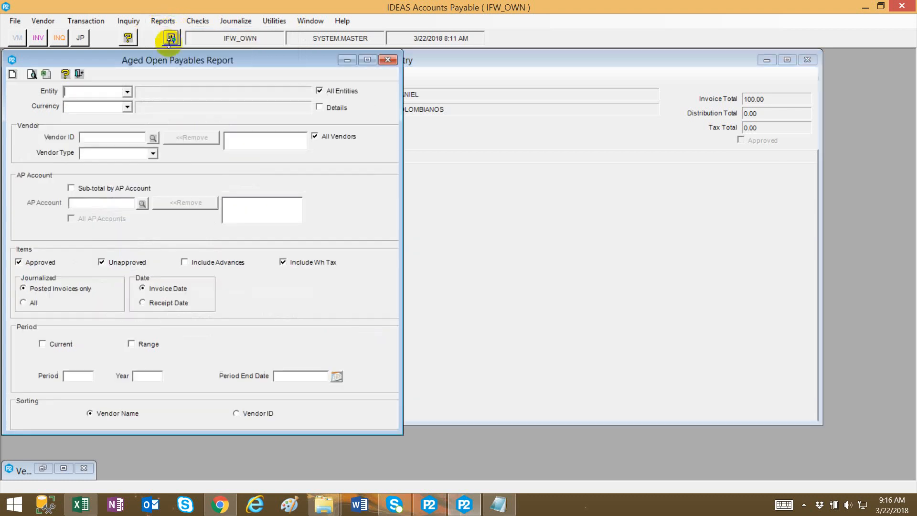
left_click(117, 190)
left_click(141, 203)
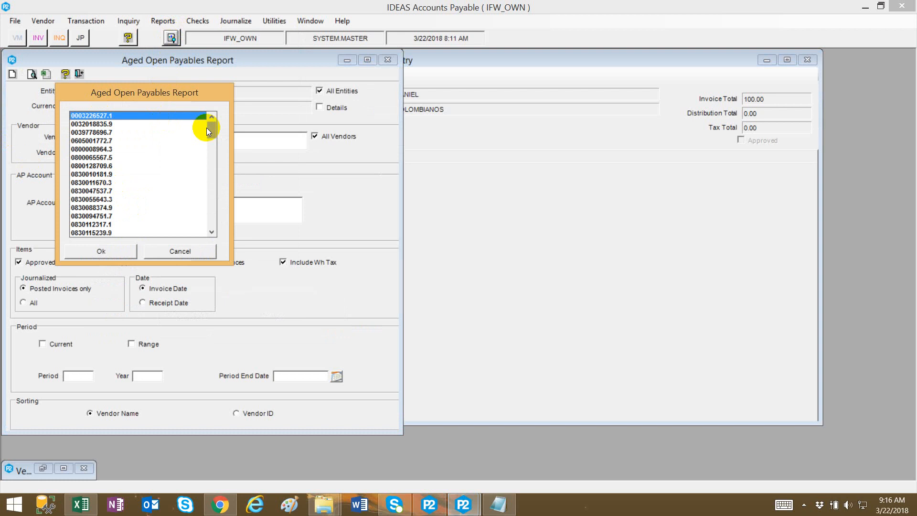
left_click_drag(209, 125, 199, 227)
double_click(79, 234)
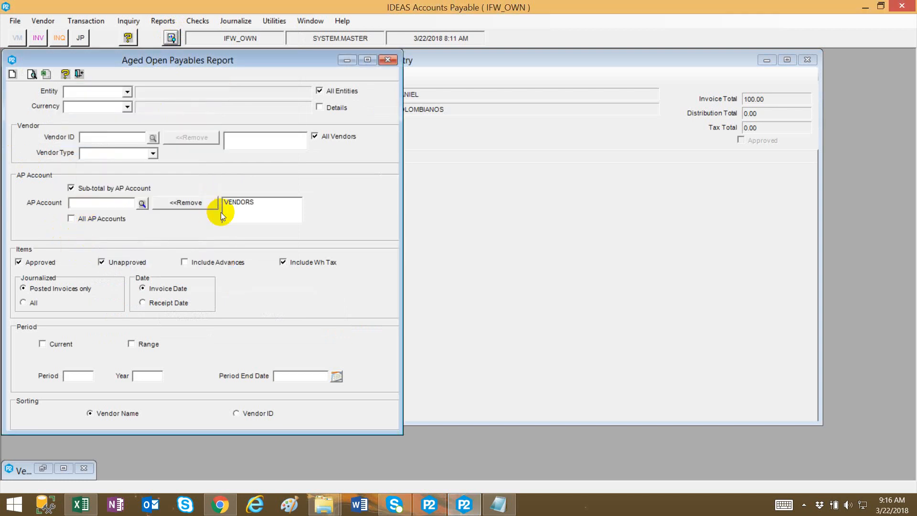
left_click(233, 204)
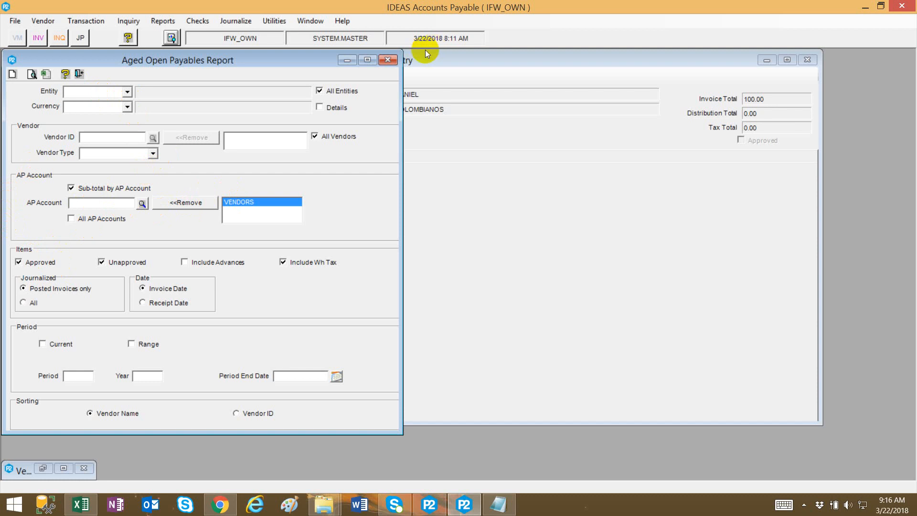
left_click(389, 59)
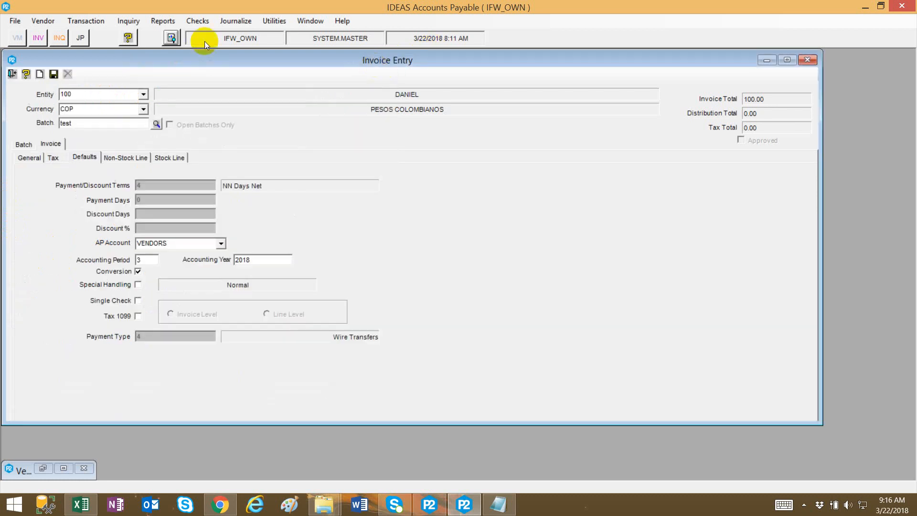
Open the AP Reconciliation Period Report and set its entity to 100 and currency to COP.
left_click(163, 21)
left_click(180, 59)
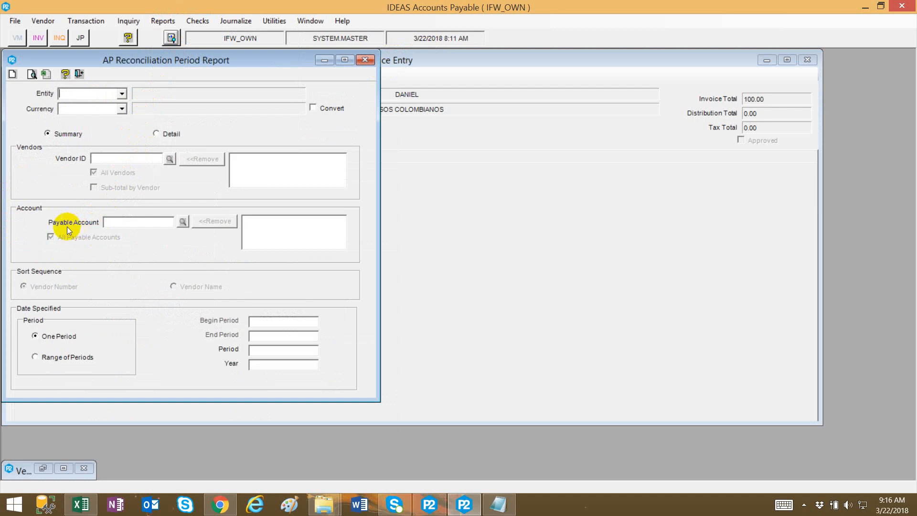
left_click(120, 93)
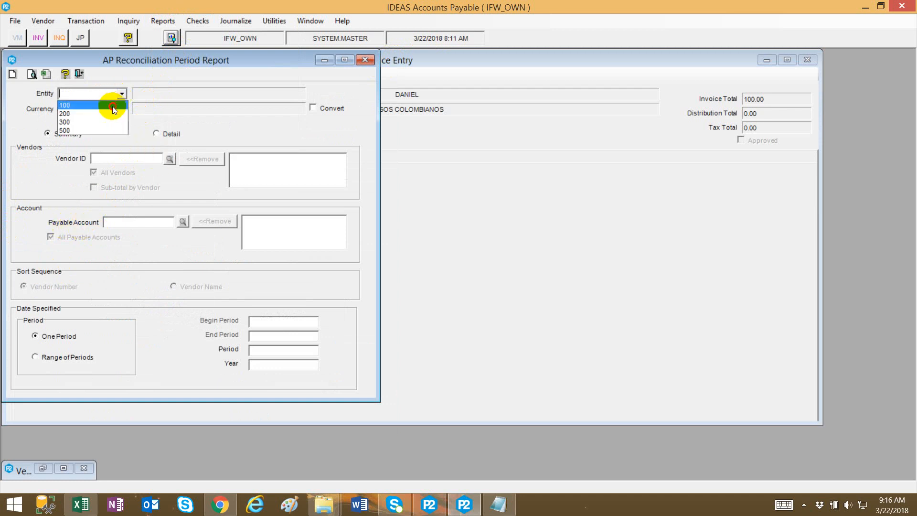
left_click(112, 105)
left_click(122, 107)
left_click(110, 118)
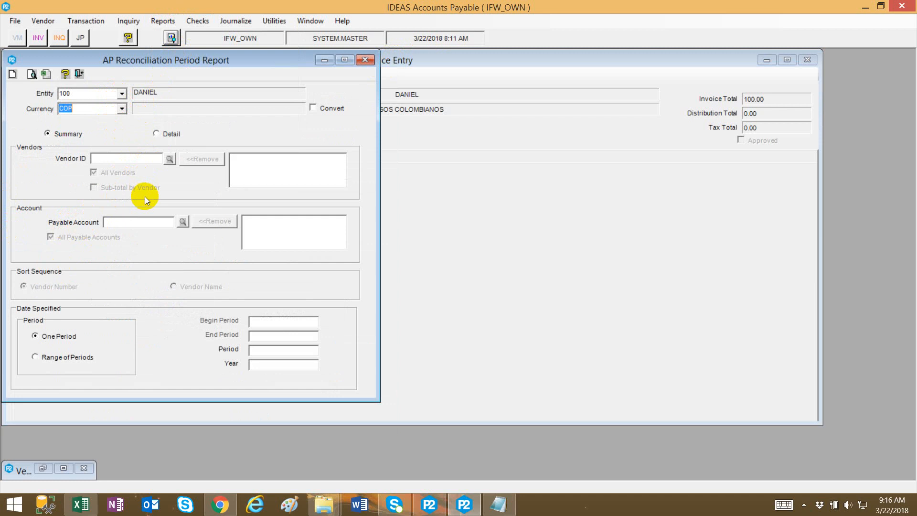
Switch the report to Detail, clear All Payable Accounts, browse the payable account lookup, then close the report.
left_click(168, 135)
left_click(106, 235)
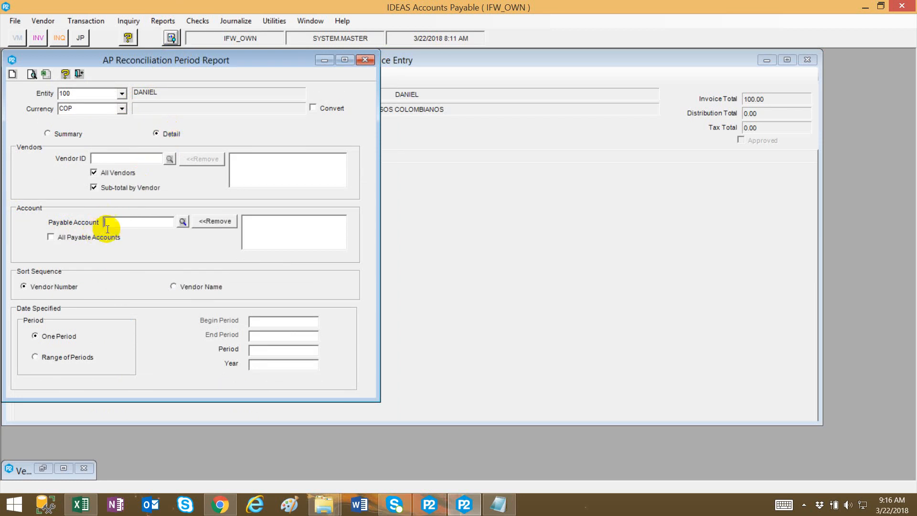
left_click(180, 222)
left_click(228, 236)
left_click(365, 62)
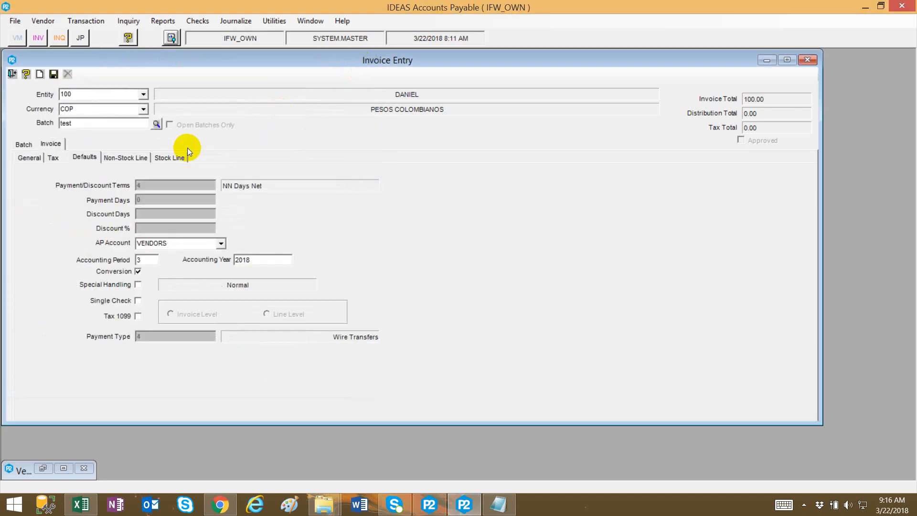
Minimize Invoice Entry, open Generate Cash Requirements, and set its entity to 100 and currency to COP.
left_click(766, 60)
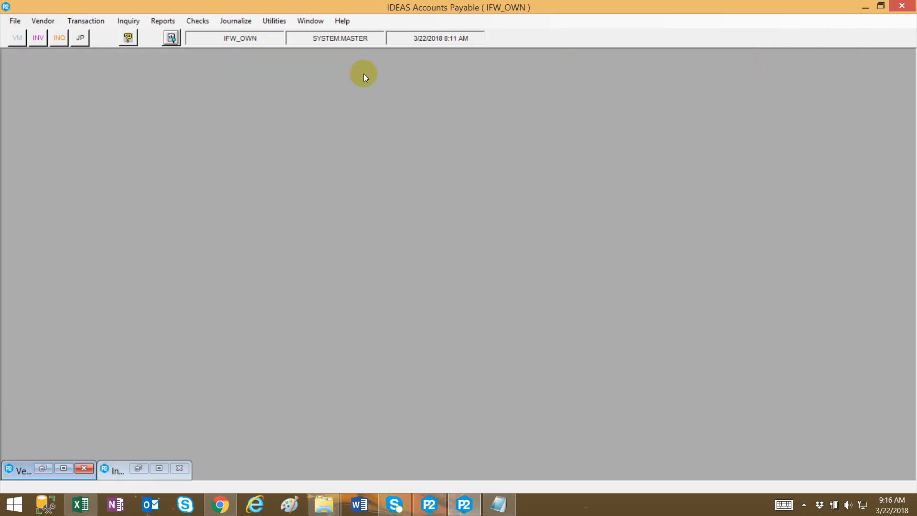
left_click(207, 21)
left_click(208, 34)
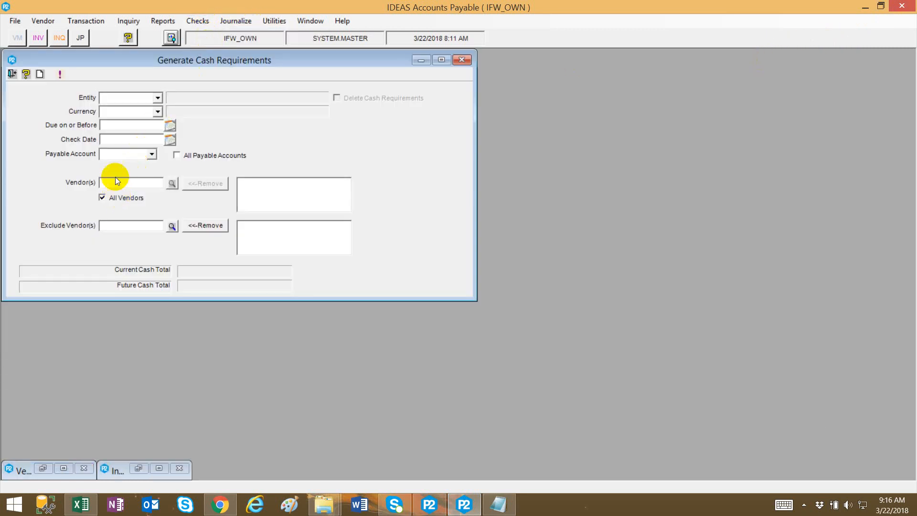
left_click(151, 154)
left_click(158, 98)
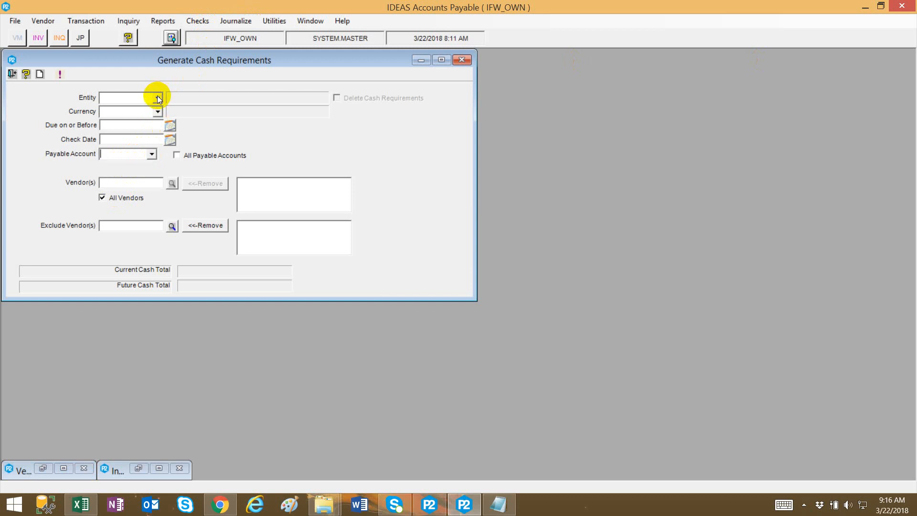
left_click(157, 98)
left_click(157, 107)
left_click(158, 112)
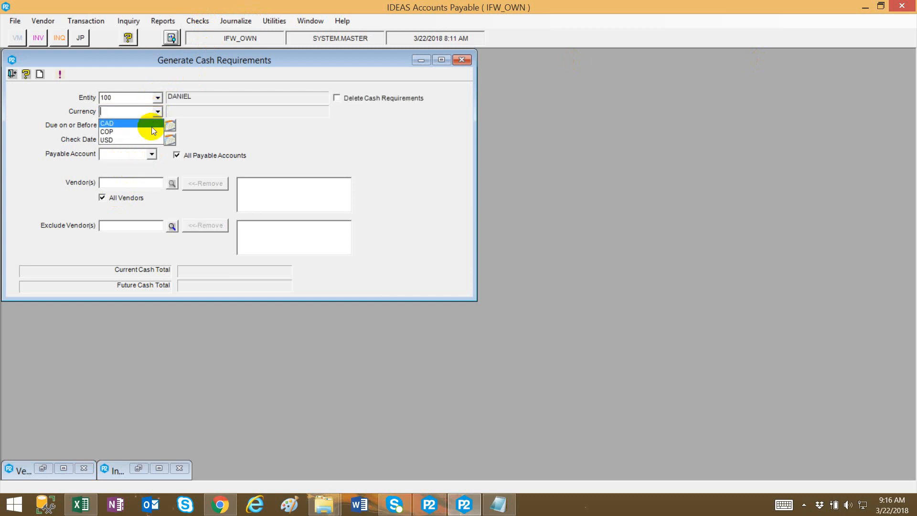
left_click(146, 131)
Choose VENDORS as the payable account for cash requirements, then restore the Invoice Entry window.
left_click(151, 154)
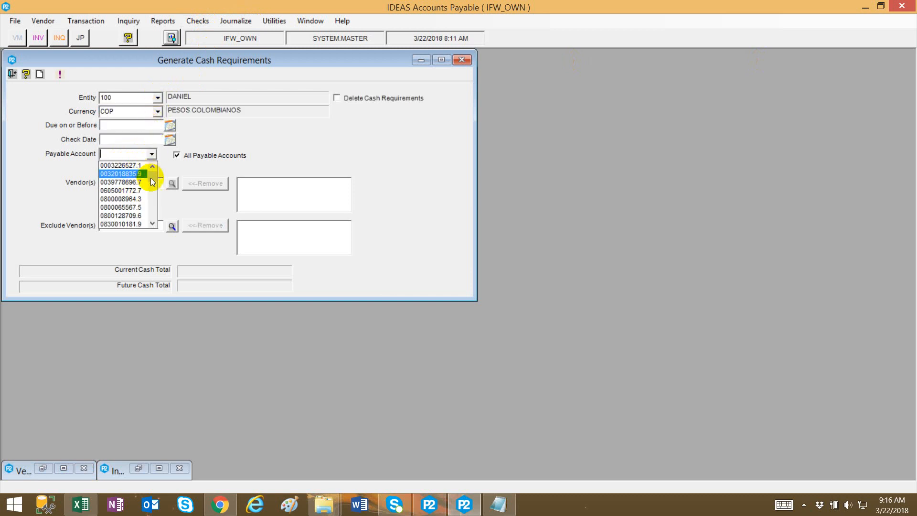
left_click_drag(150, 177, 149, 227)
left_click(140, 224)
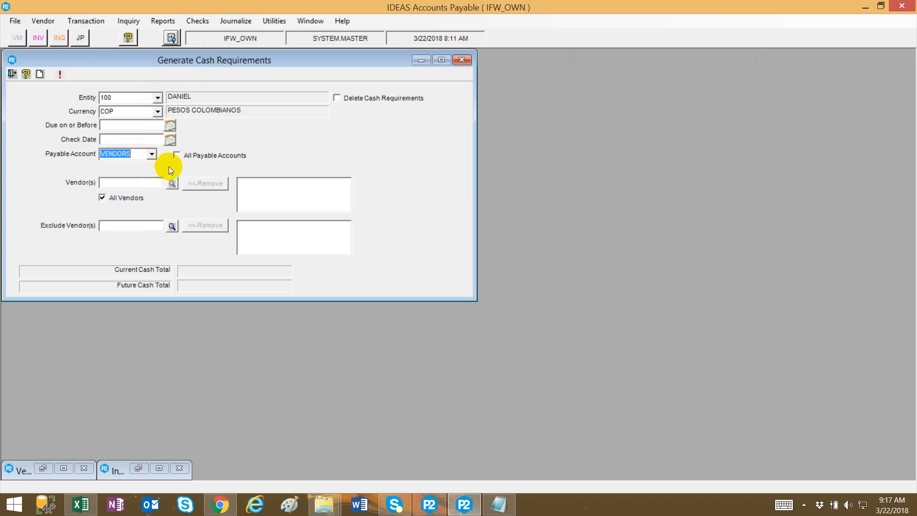
left_click(139, 468)
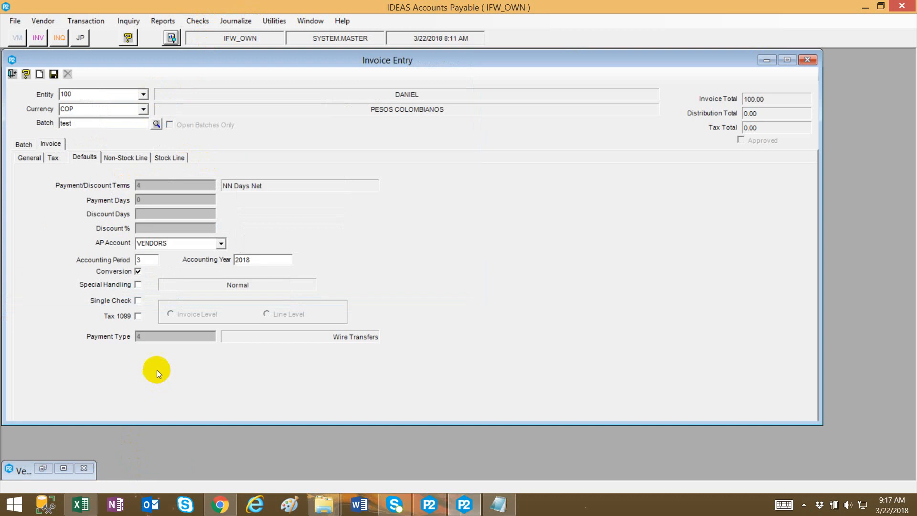